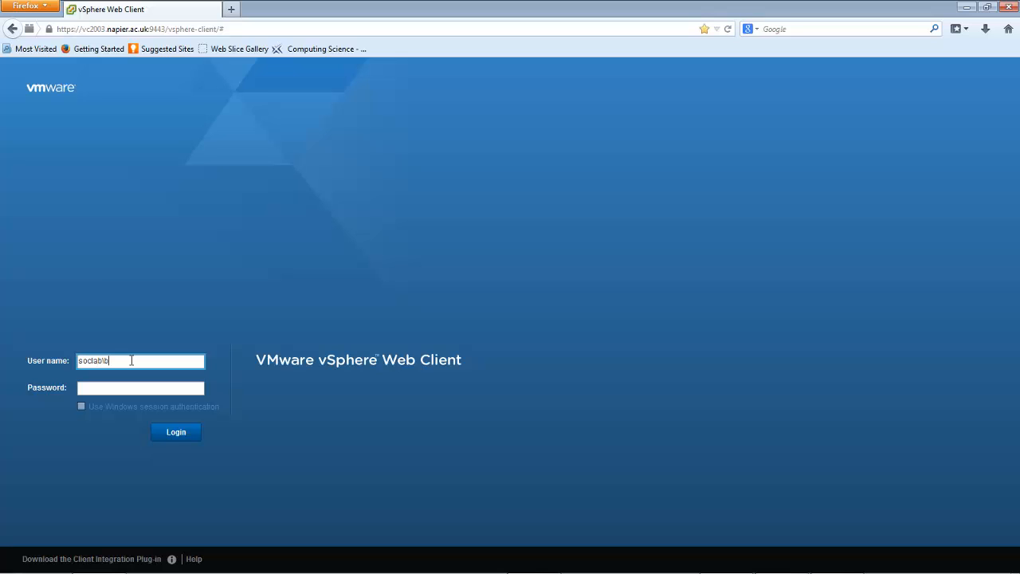
Log in to the vSphere Web Client by completing the account's user name and entering the account password
type("st")
key("Tab")
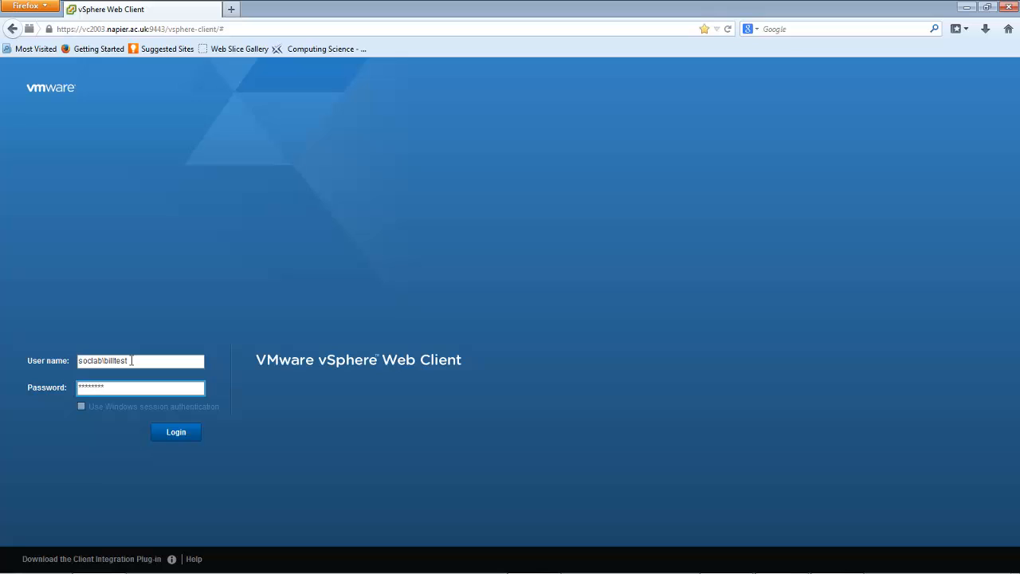
key("Return")
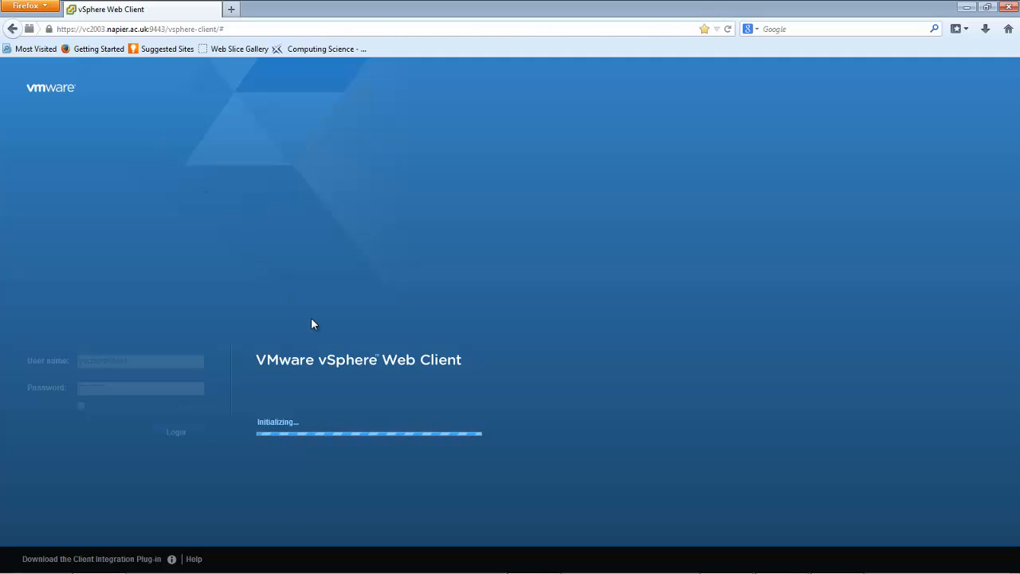
Switch to the VMware vSphere Client and log in to vc2003.napier.ac.uk with the account user name and password, ignoring the certificate warning
key("alt+Tab")
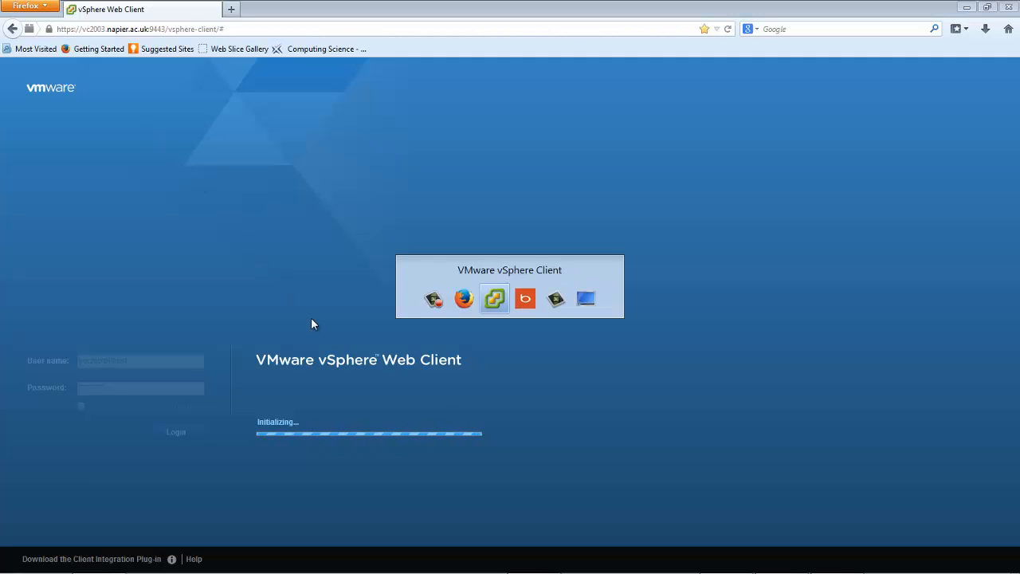
key("alt+Tab")
key("alt+Tab")
key("alt+Tab")
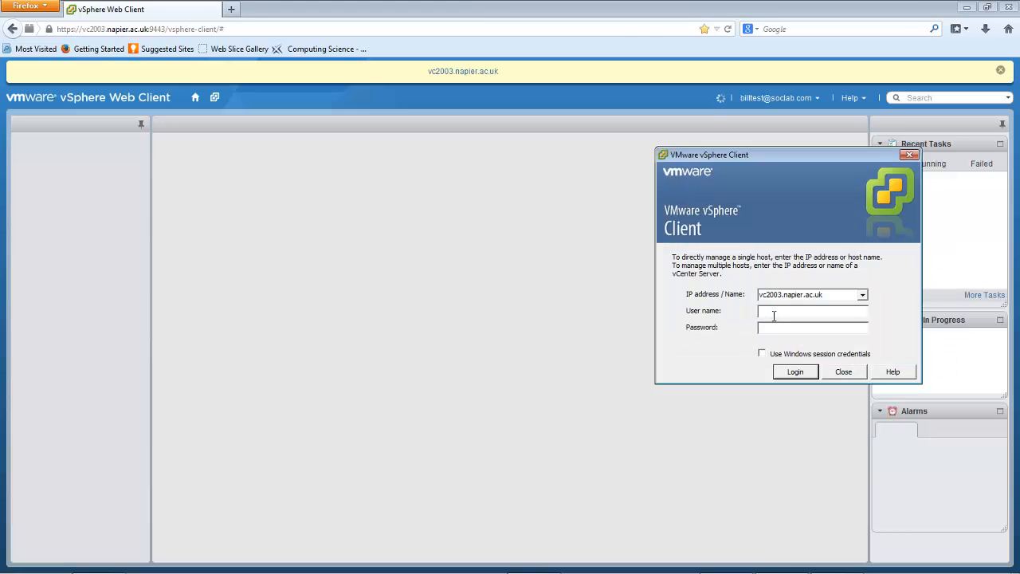
left_click(772, 313)
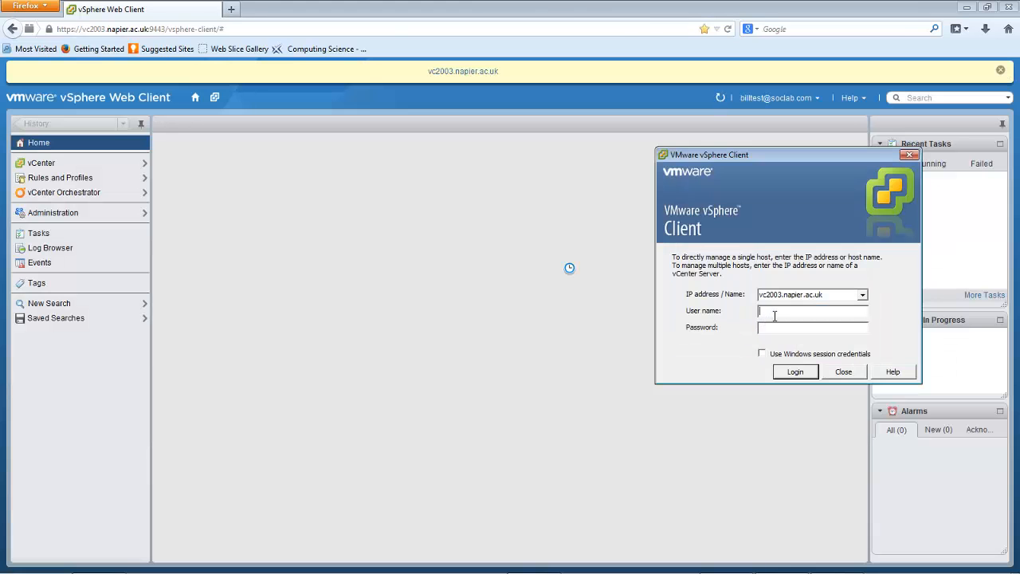
type("soclab\\billtest")
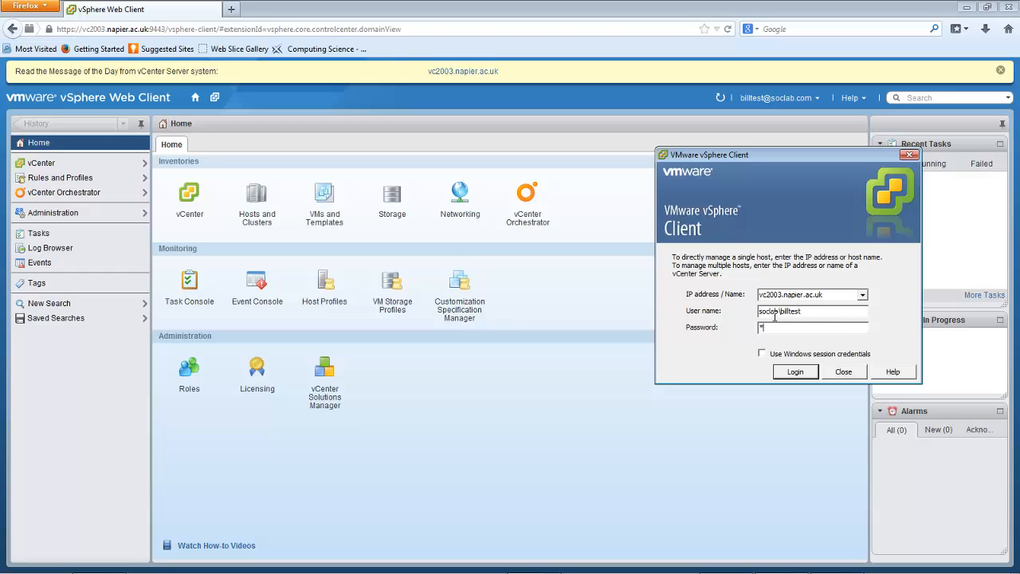
type("**")
key("Return")
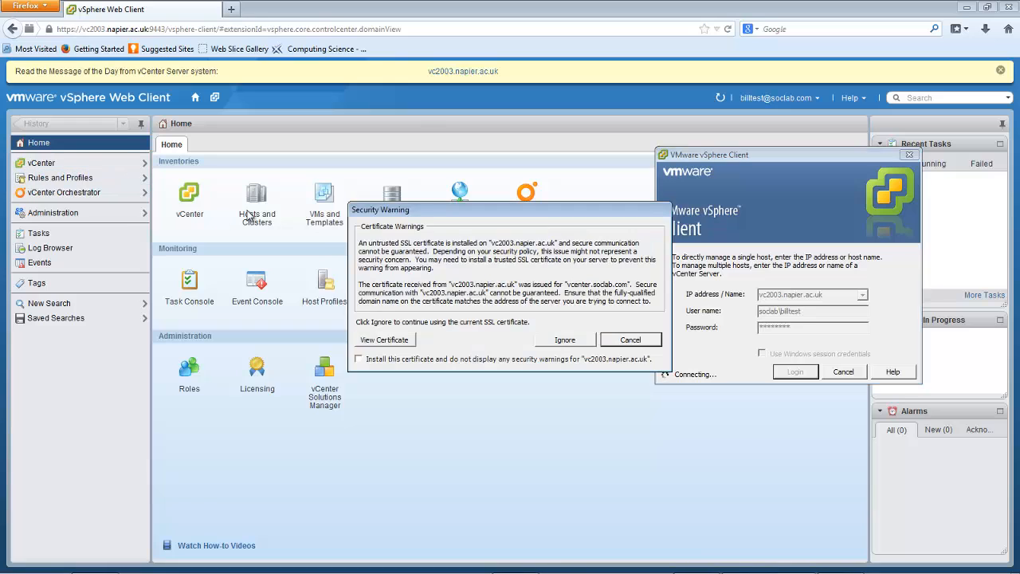
left_click(563, 341)
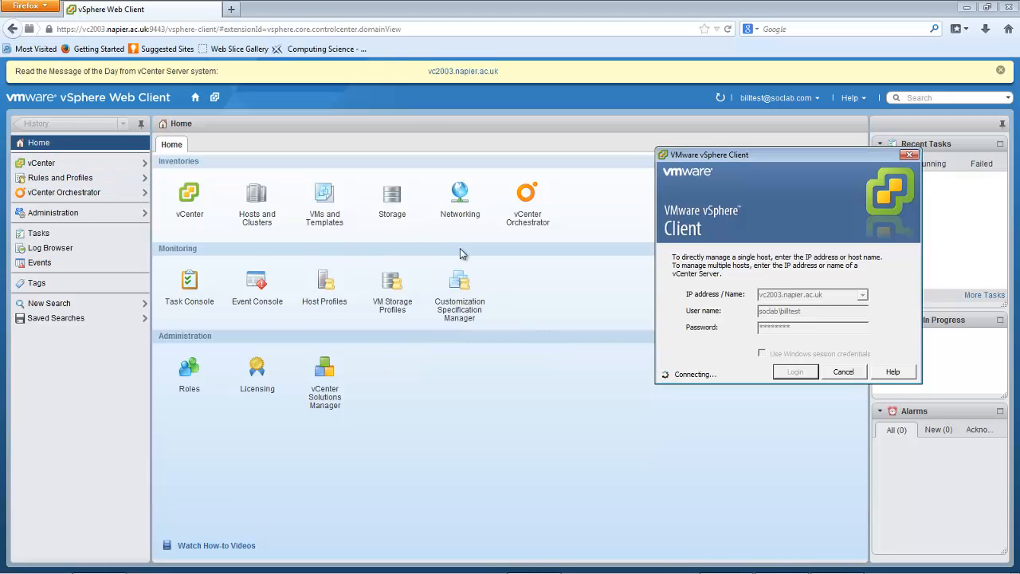
Open VMs and Templates in the web client and float the vSphere Client window over it, dismissing the message of the day
left_click(327, 205)
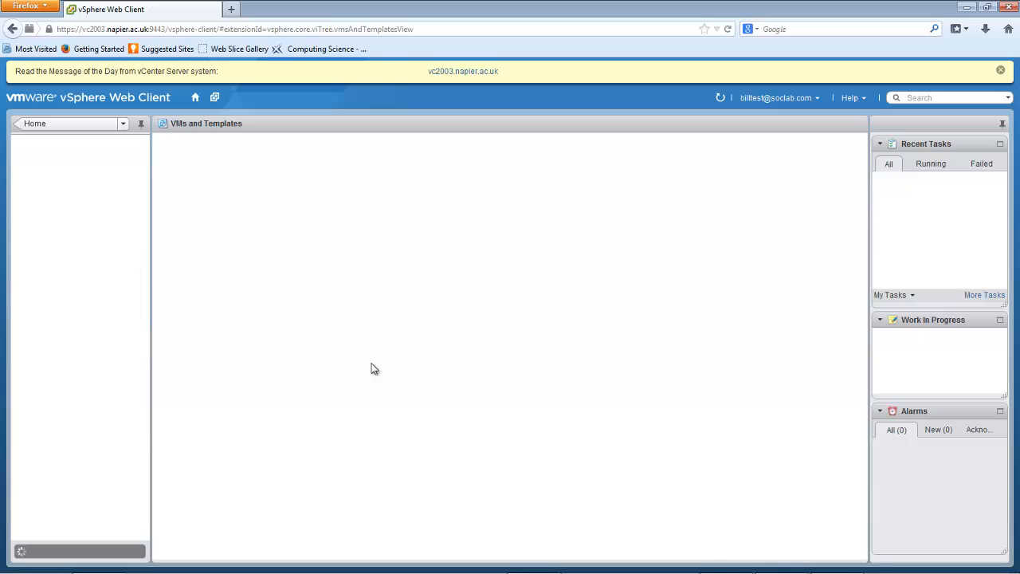
mouse_move(737, 573)
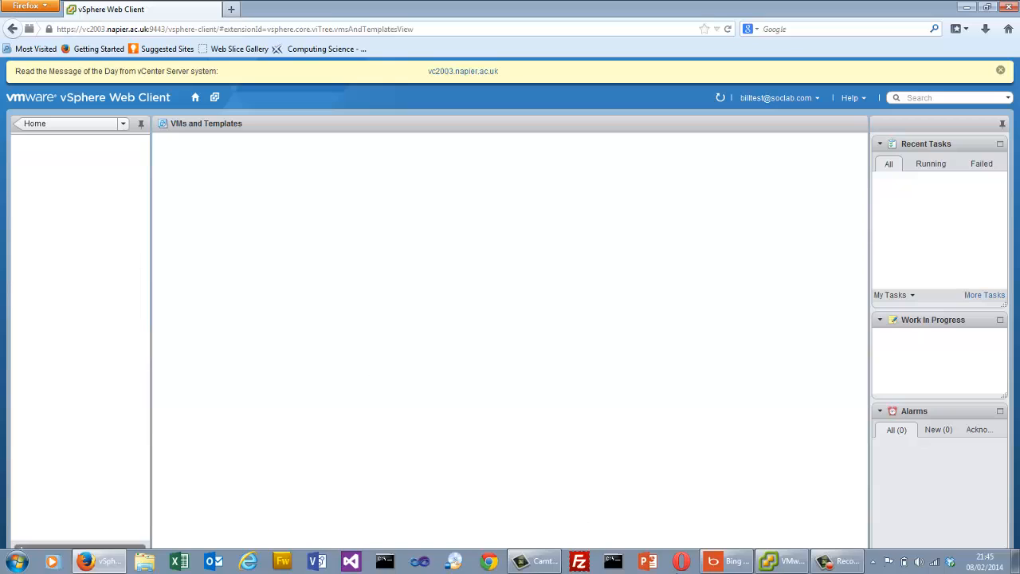
left_click(781, 564)
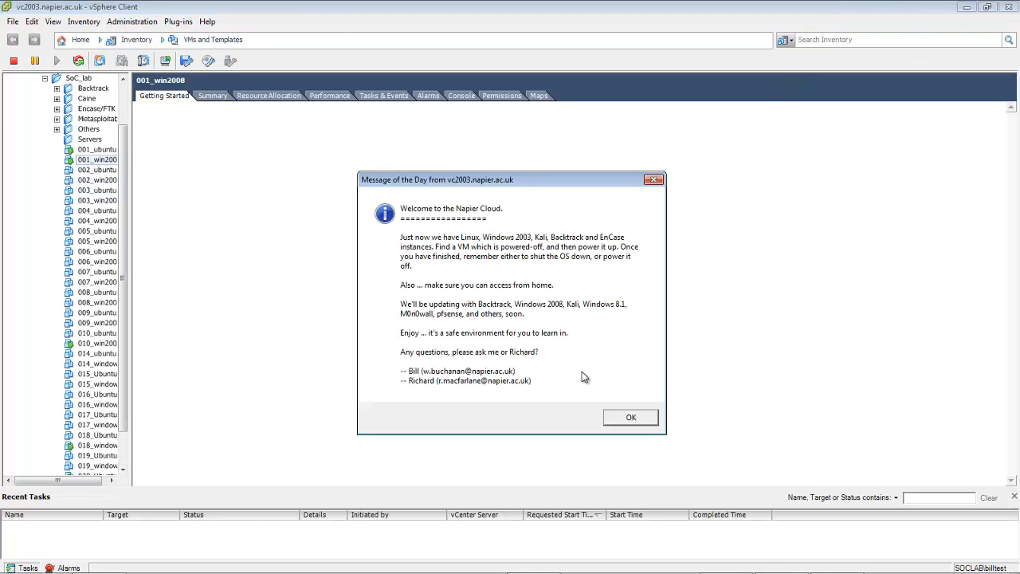
left_click(626, 418)
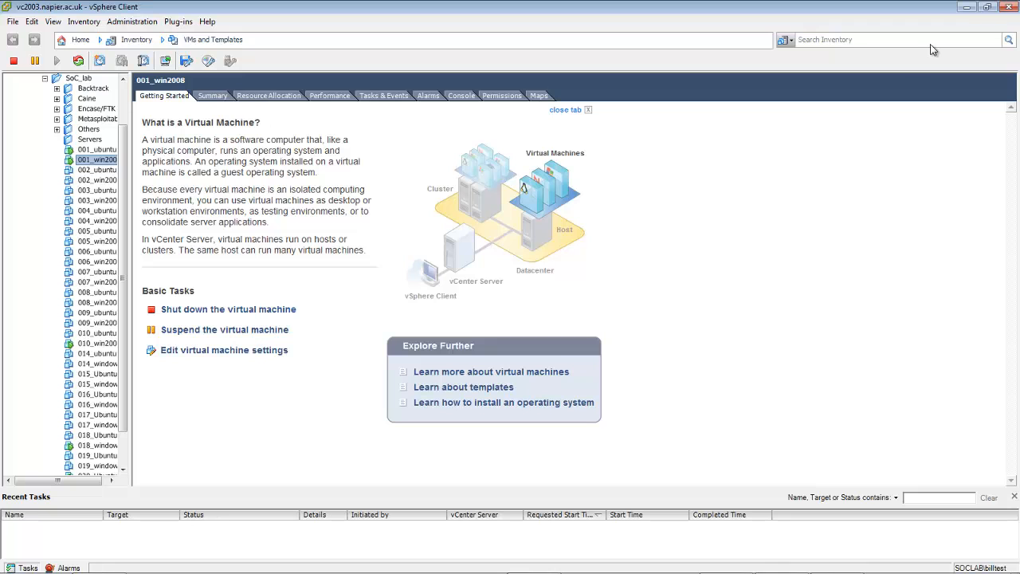
left_click(987, 6)
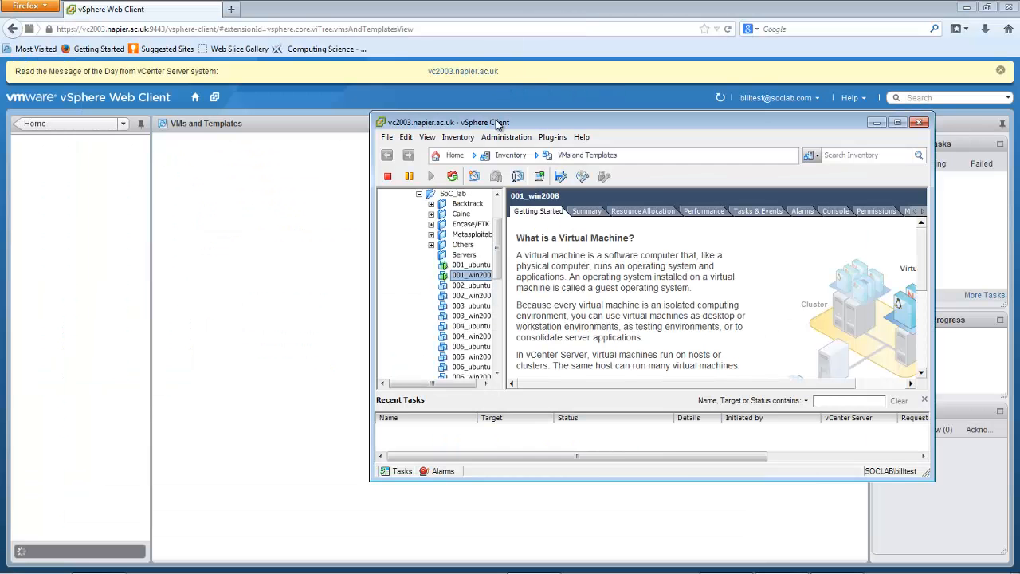
left_click_drag(495, 120, 414, 45)
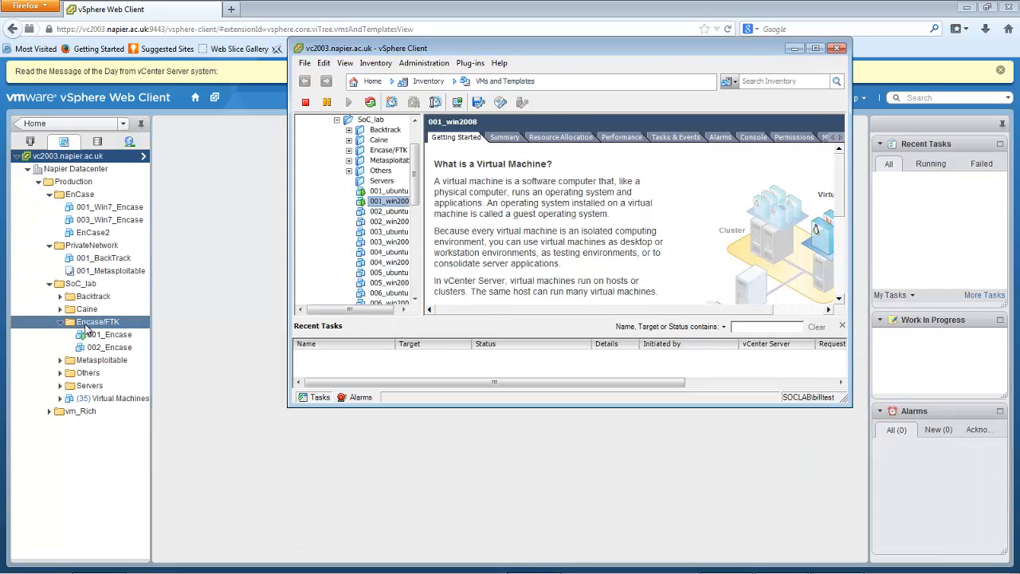
Examine the power options of the 002_ubuntu virtual machine in the vSphere Client, and select 001_ubuntu without changing its power state
left_click(106, 348)
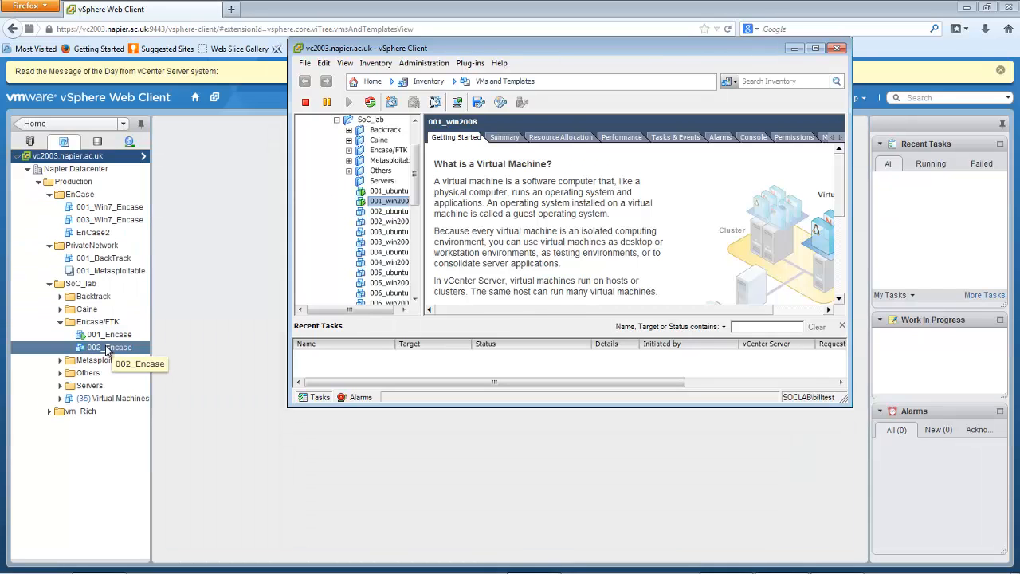
left_click(392, 212)
right_click(392, 213)
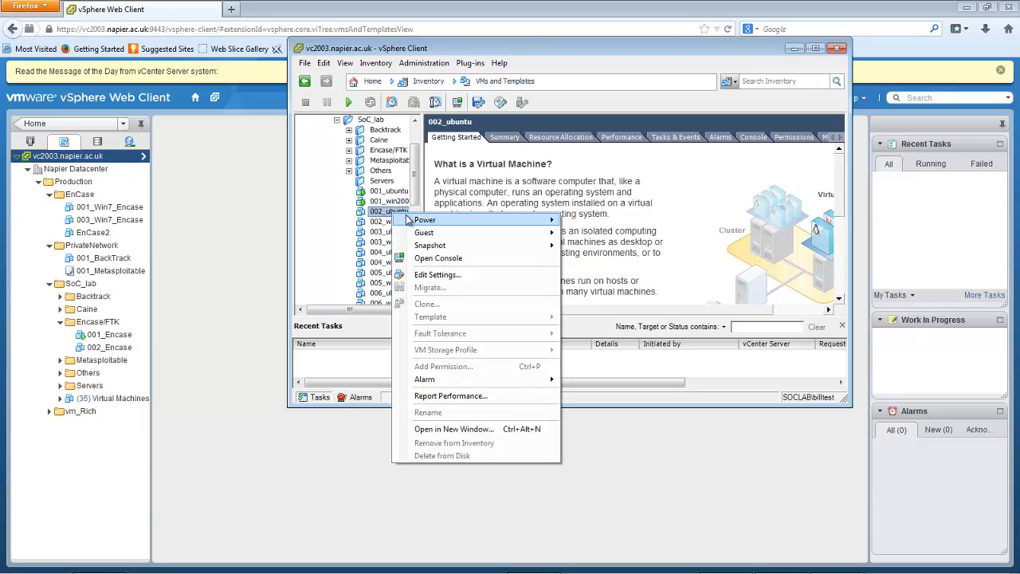
mouse_move(423, 226)
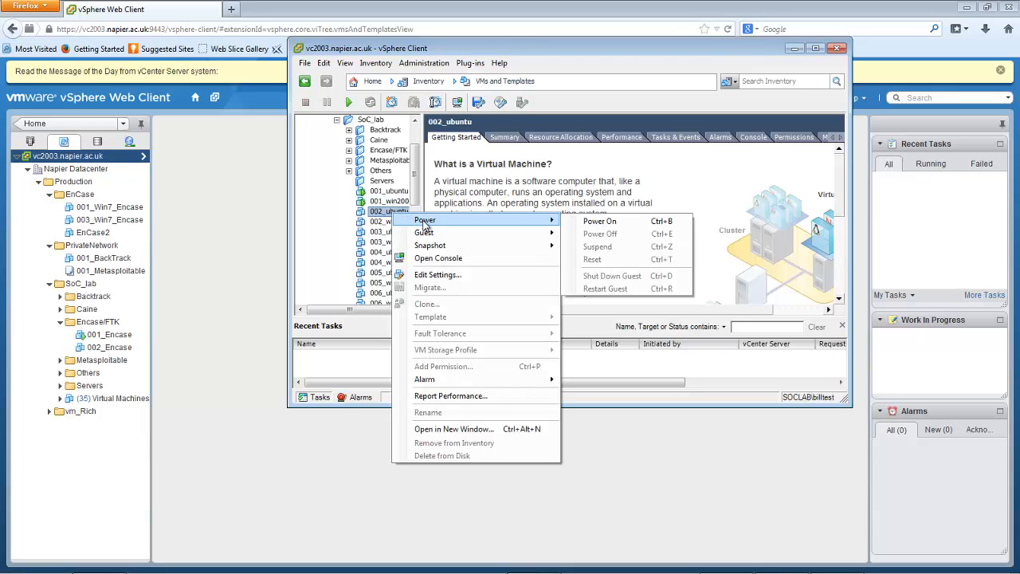
left_click(386, 197)
left_click(386, 192)
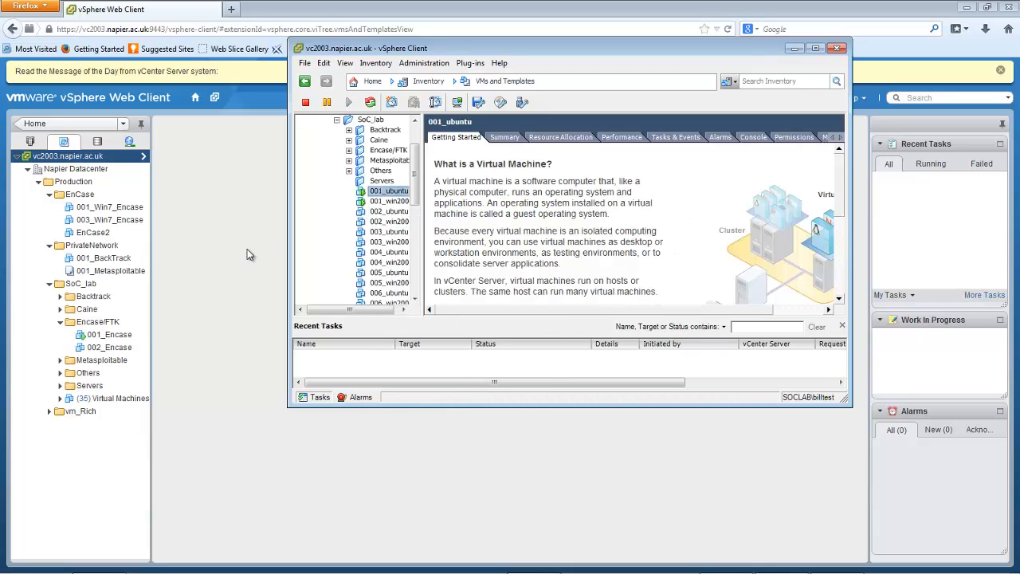
Return to the vSphere Web Client and show the summary of the 001_Encase virtual machine in the Encase/FTK folder
left_click(112, 335)
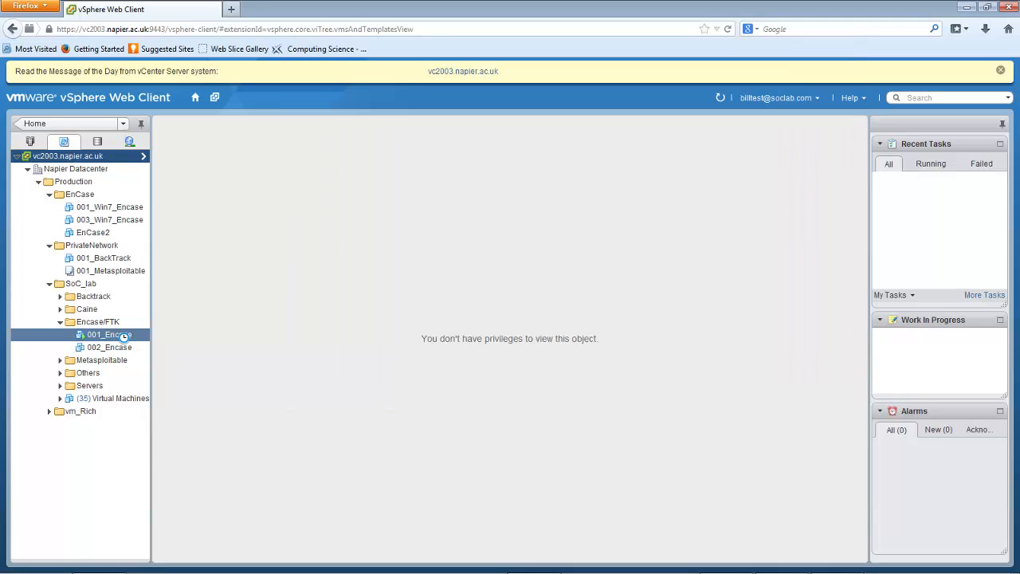
right_click(106, 335)
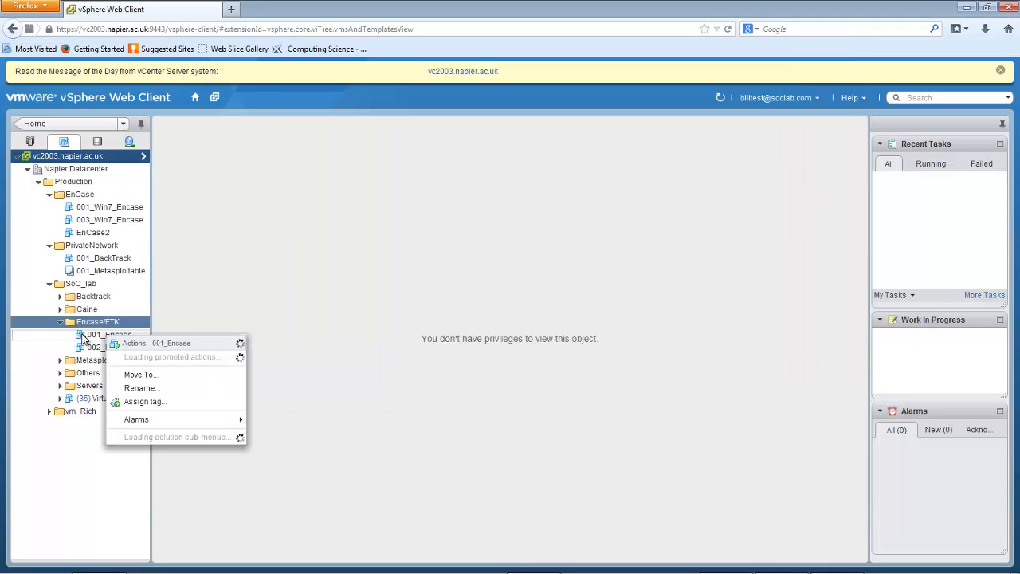
left_click(72, 455)
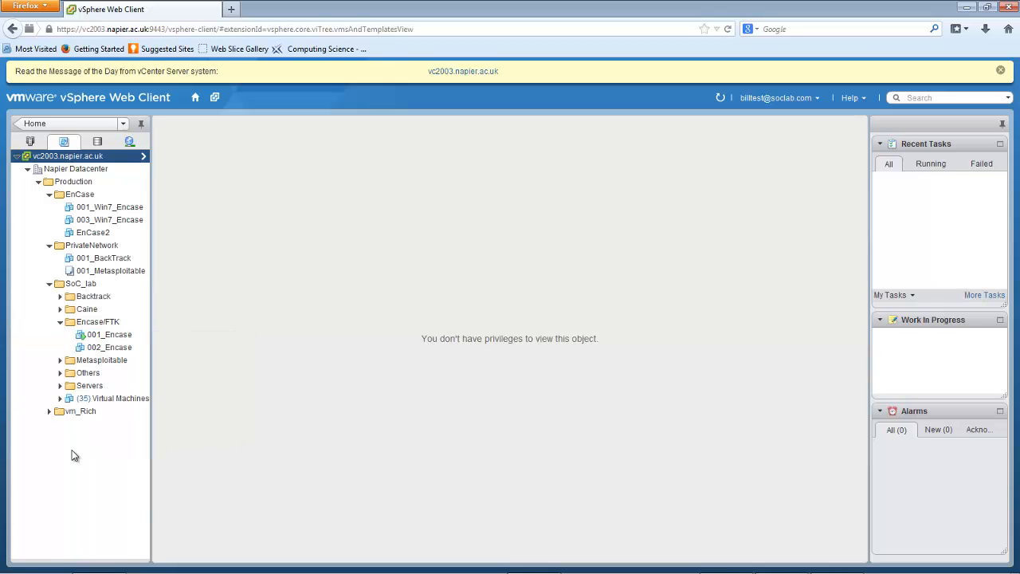
left_click(129, 334)
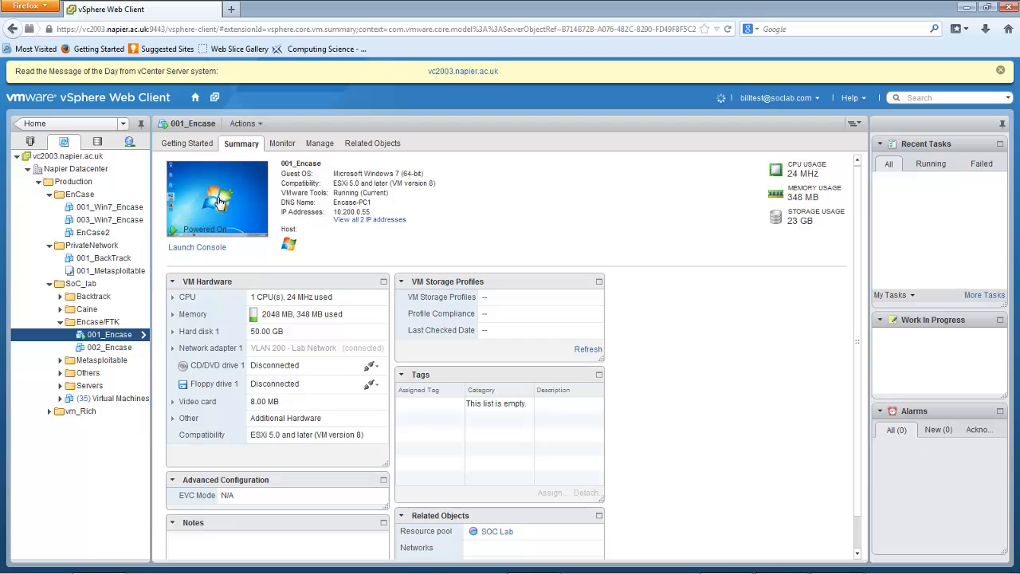
Launch the 001_Encase virtual machine's console and start EnCase v7.06.02 from its desktop
left_click(241, 212)
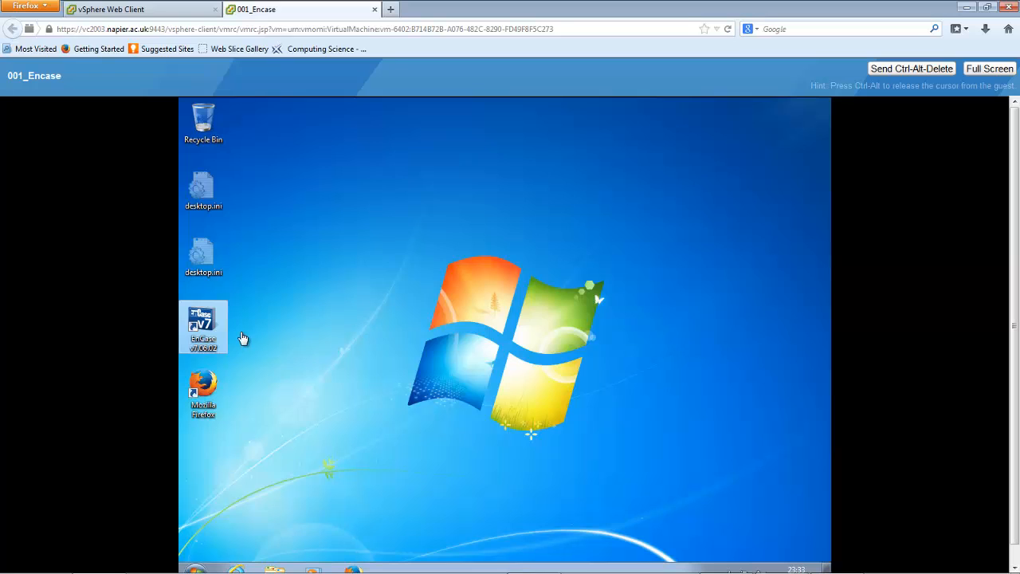
left_click(201, 331)
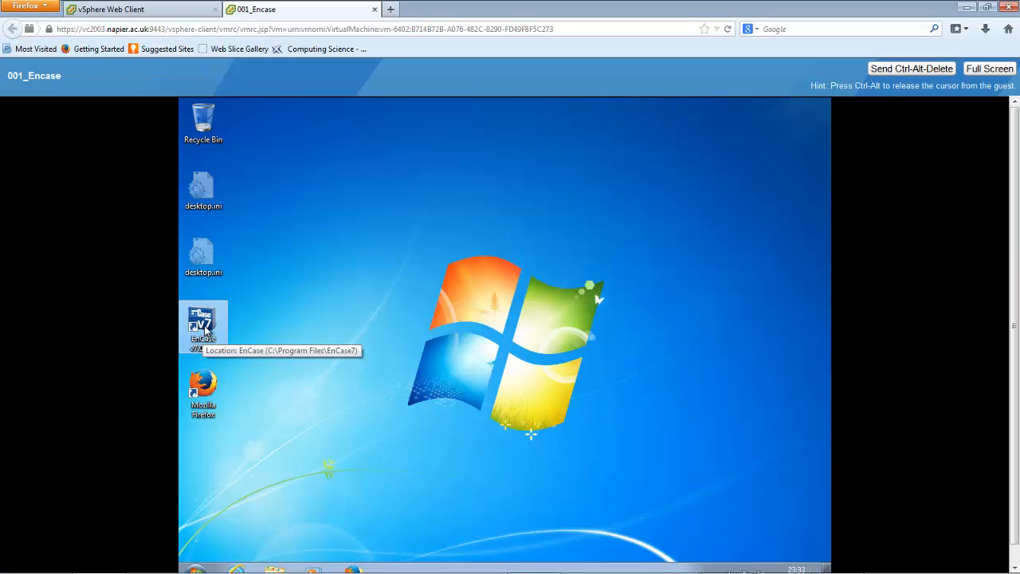
double_click(205, 330)
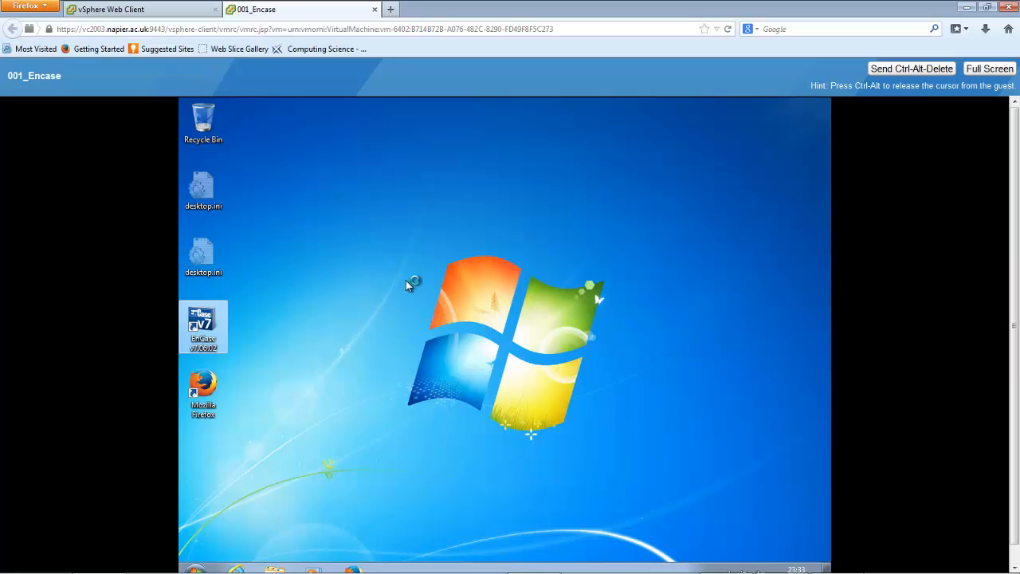
Open 001_ubuntu from the SoC_lab virtual machines list in the web client and launch its console
left_click(165, 10)
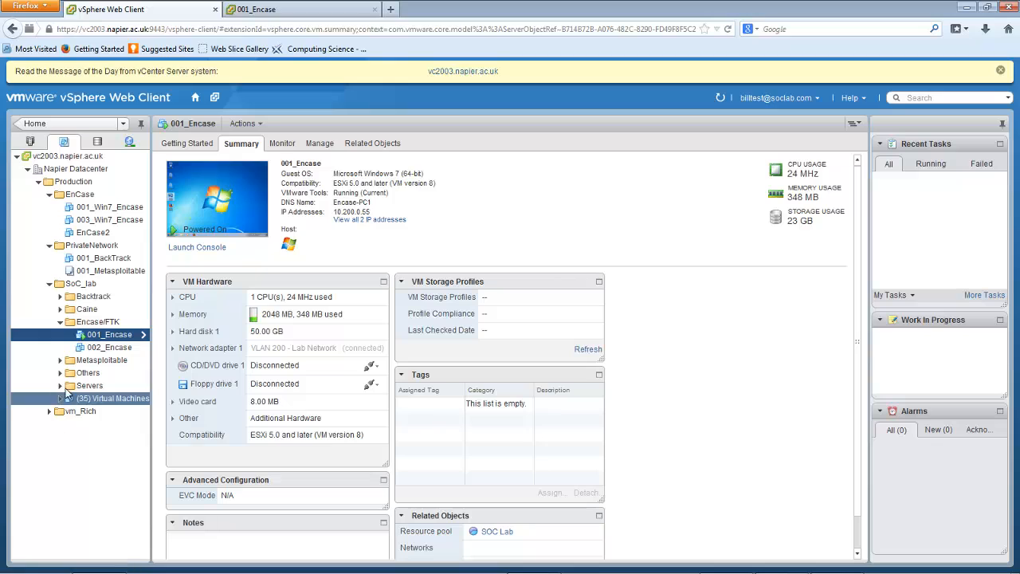
left_click(99, 397)
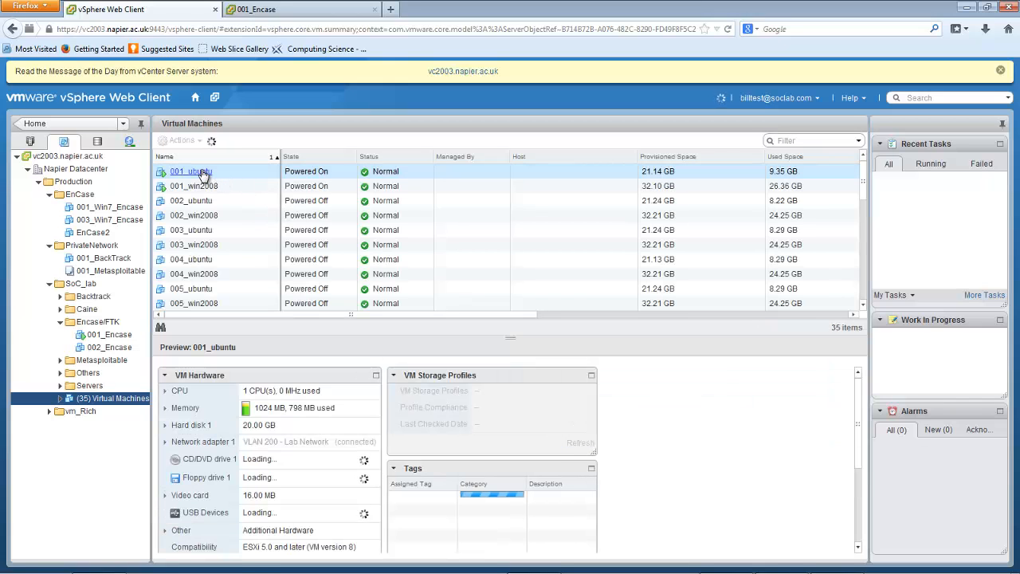
left_click(204, 174)
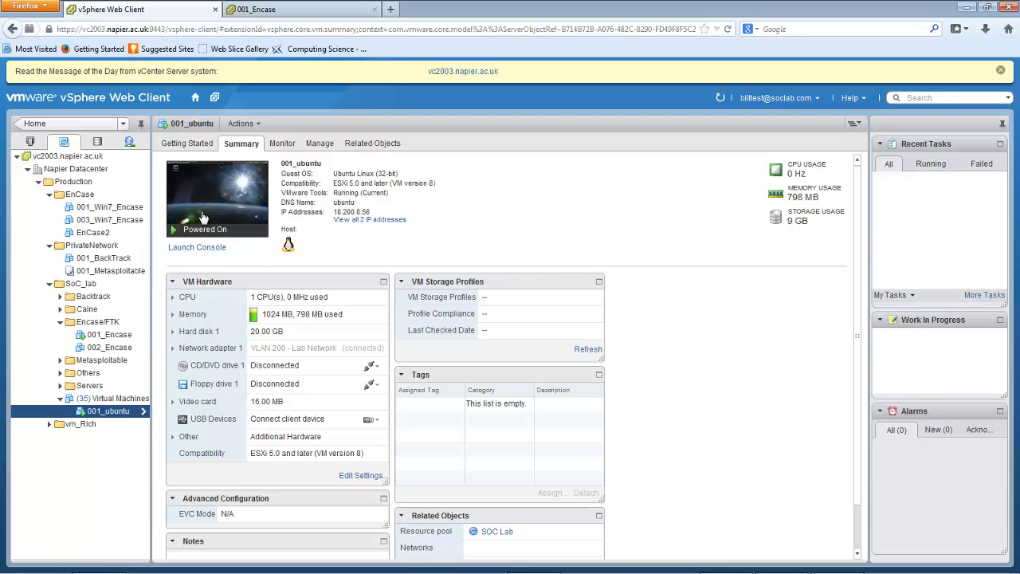
left_click(203, 218)
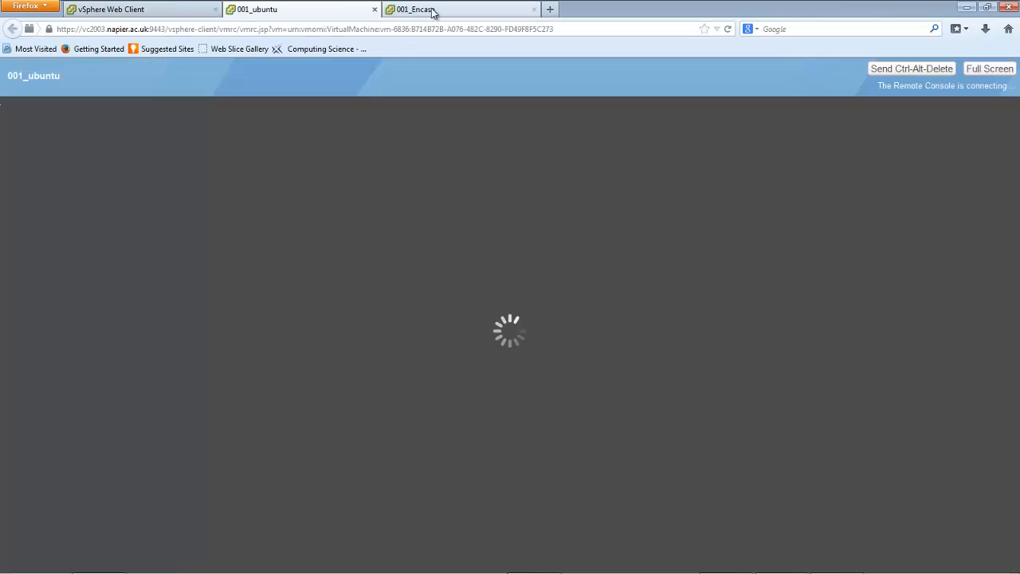
Return to the 001_Encase console and create a new EnCase case named dfsdfs
left_click(433, 10)
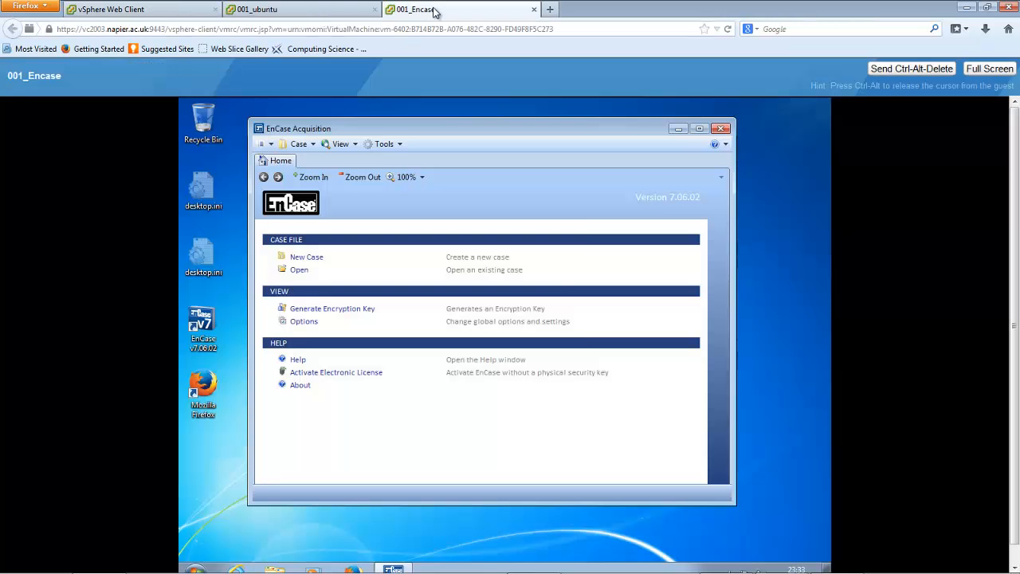
left_click(304, 259)
type("dfs")
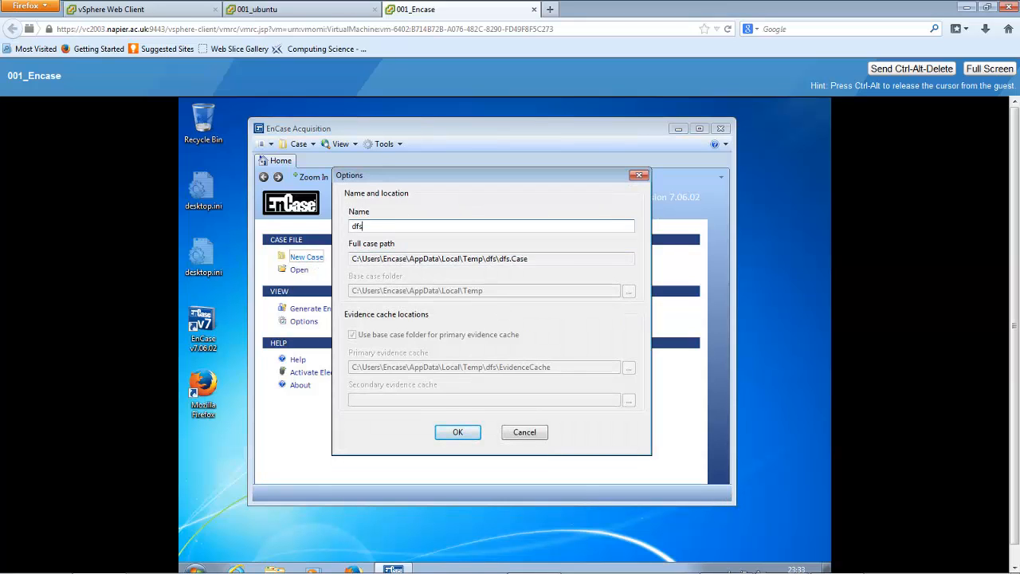
type("dfs")
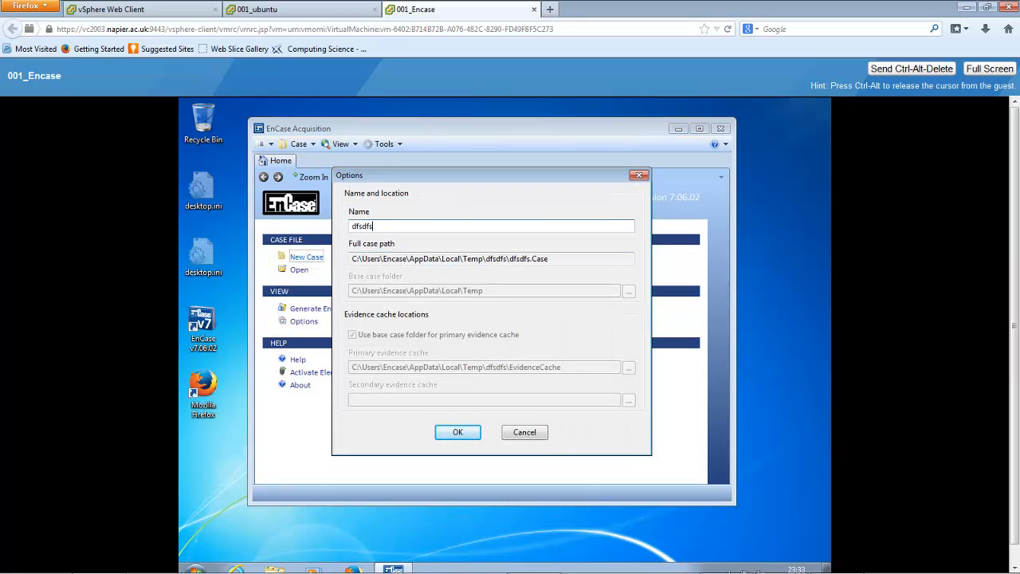
left_click(455, 432)
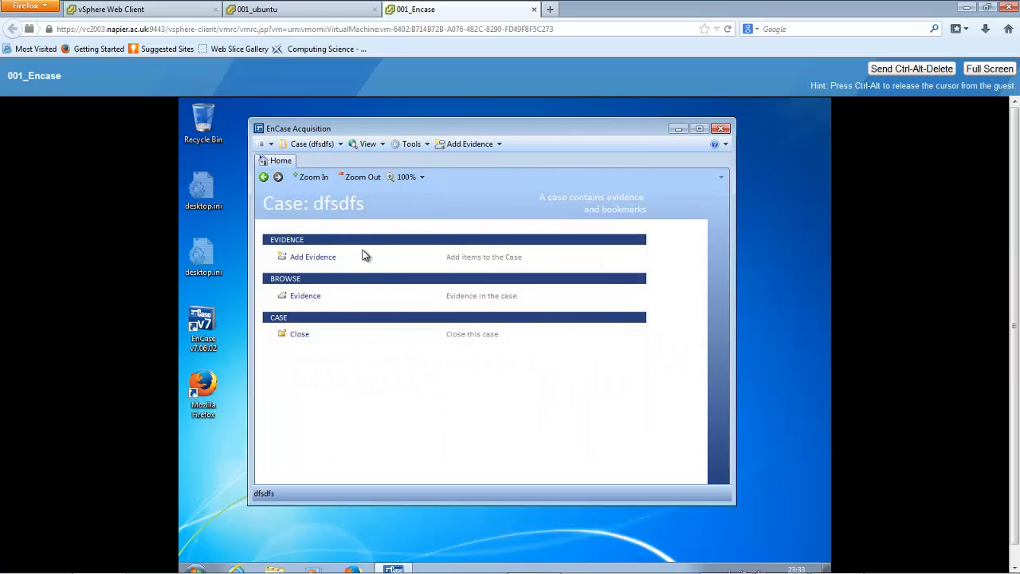
View the Add Local Device options for adding evidence to the case, and switch to the 001_ubuntu console
left_click(319, 258)
left_click(328, 260)
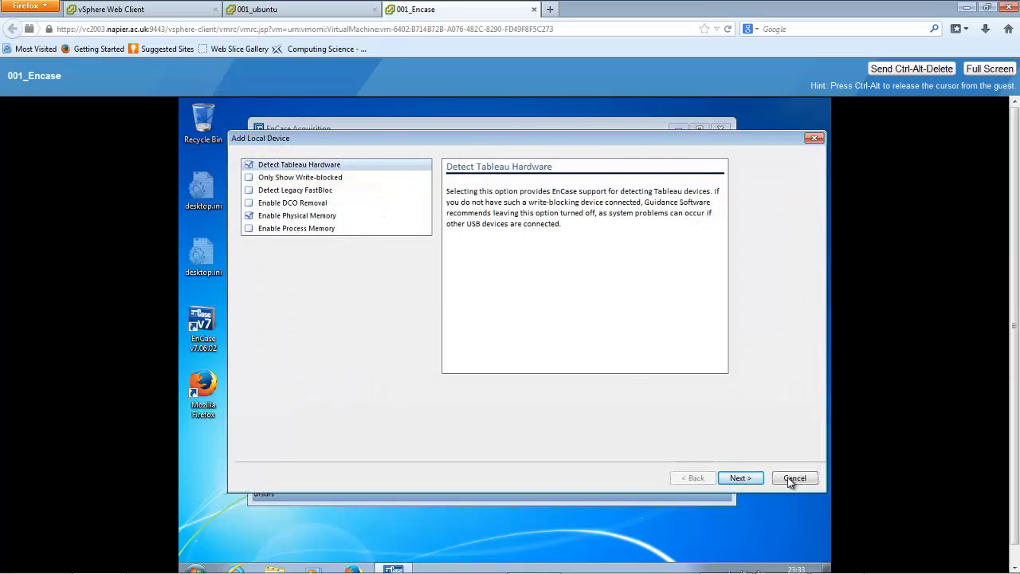
left_click(318, 10)
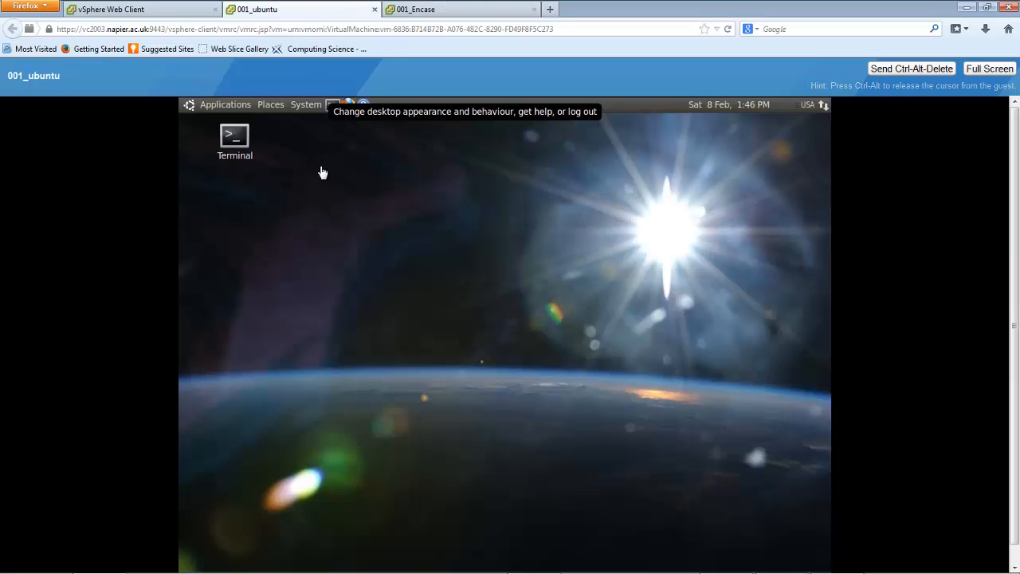
Dismiss the Update Manager window on the Ubuntu desktop and select the Terminal shortcut
left_click(233, 137)
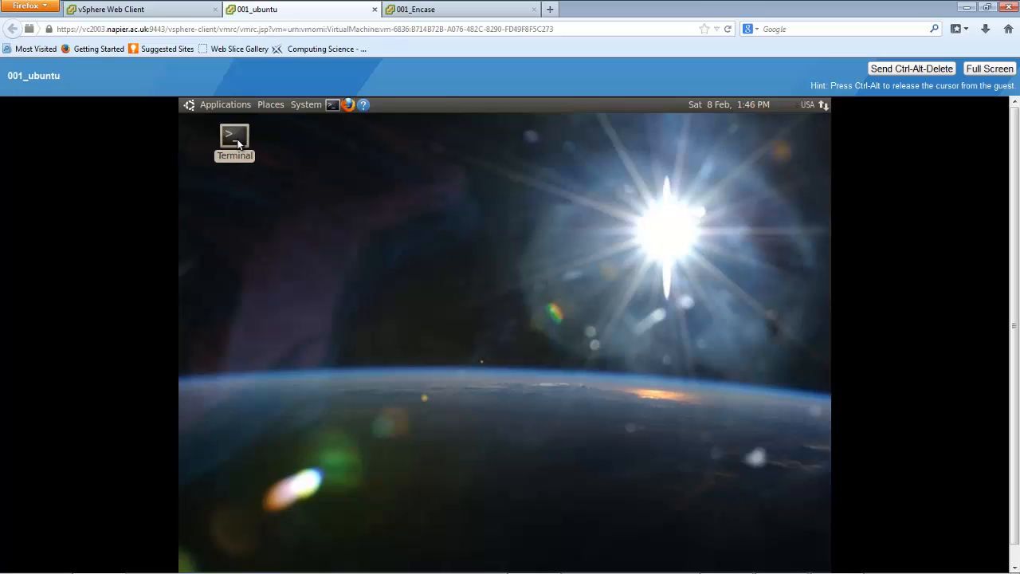
left_click_drag(234, 137, 316, 323)
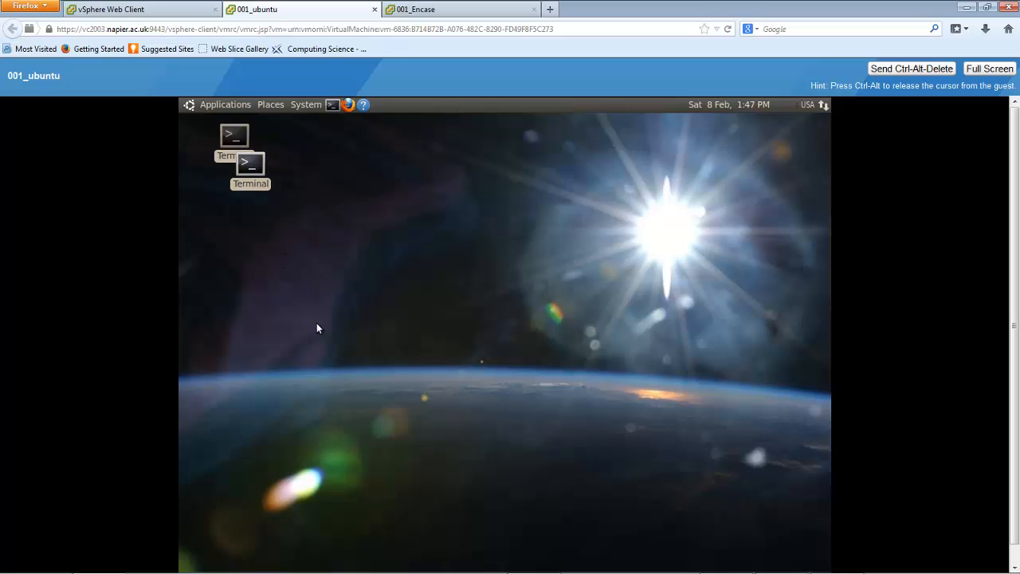
left_click(353, 383)
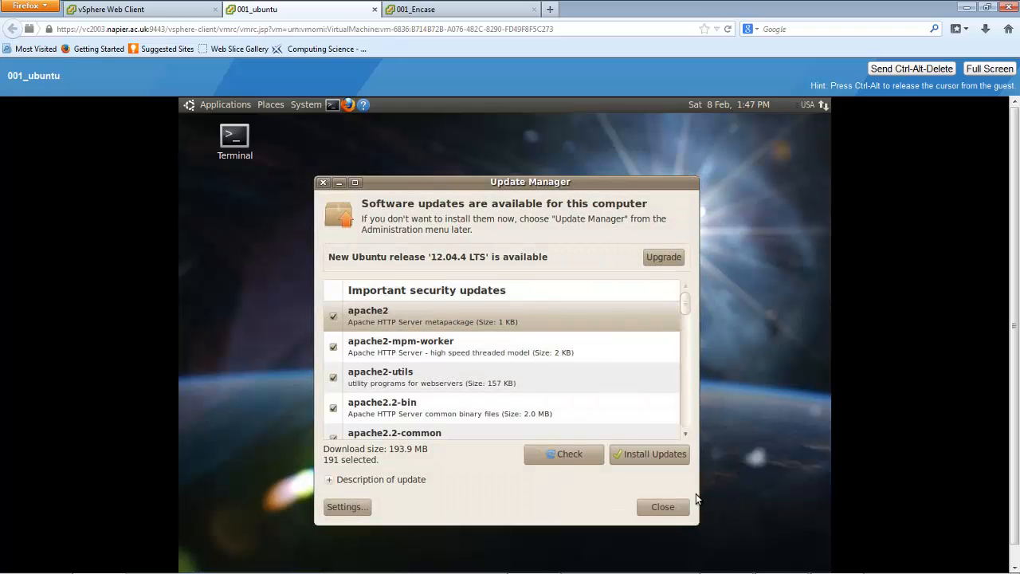
left_click(668, 510)
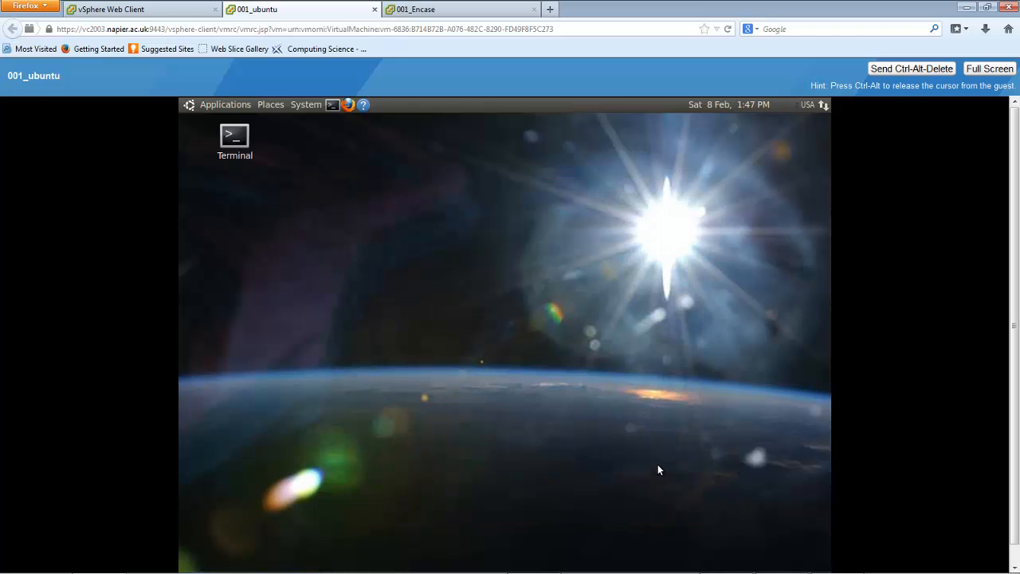
left_click(226, 142)
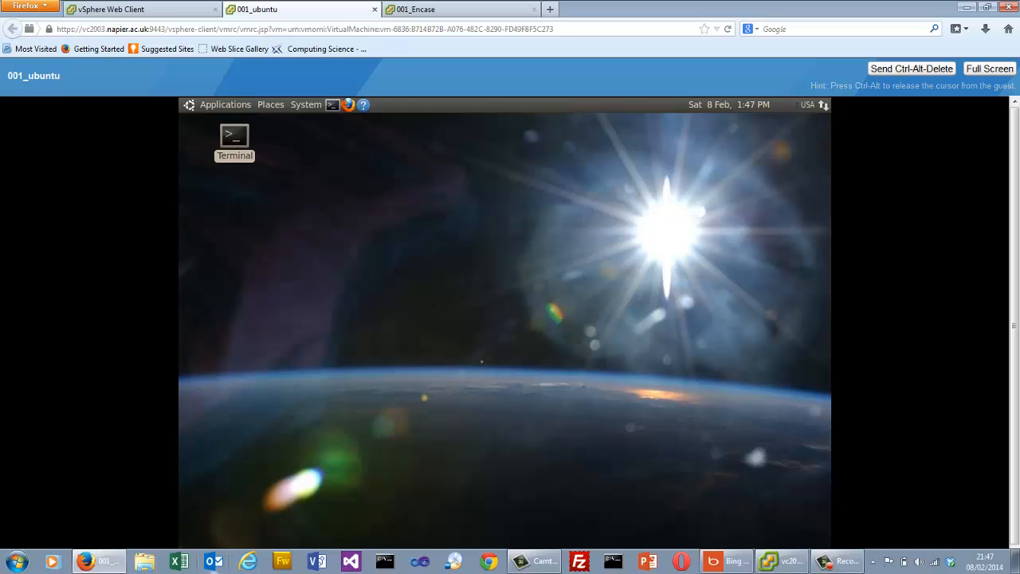
Switch to the vSphere desktop client, widen its inventory tree, and open the 001_ubuntu console in a separate window beside it
key("alt+Tab")
key("alt+Tab")
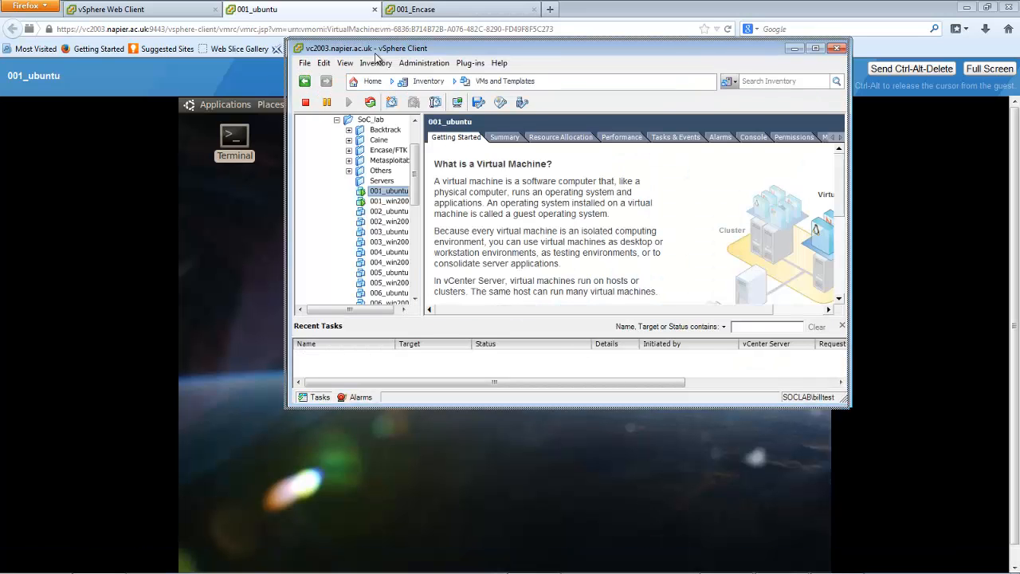
left_click_drag(375, 53, 169, 107)
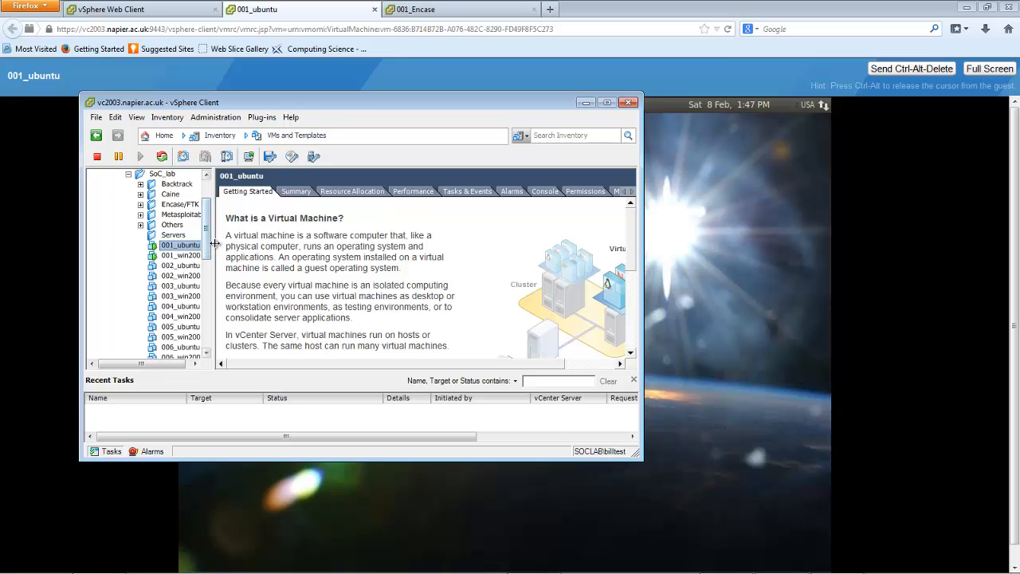
left_click_drag(215, 243, 285, 274)
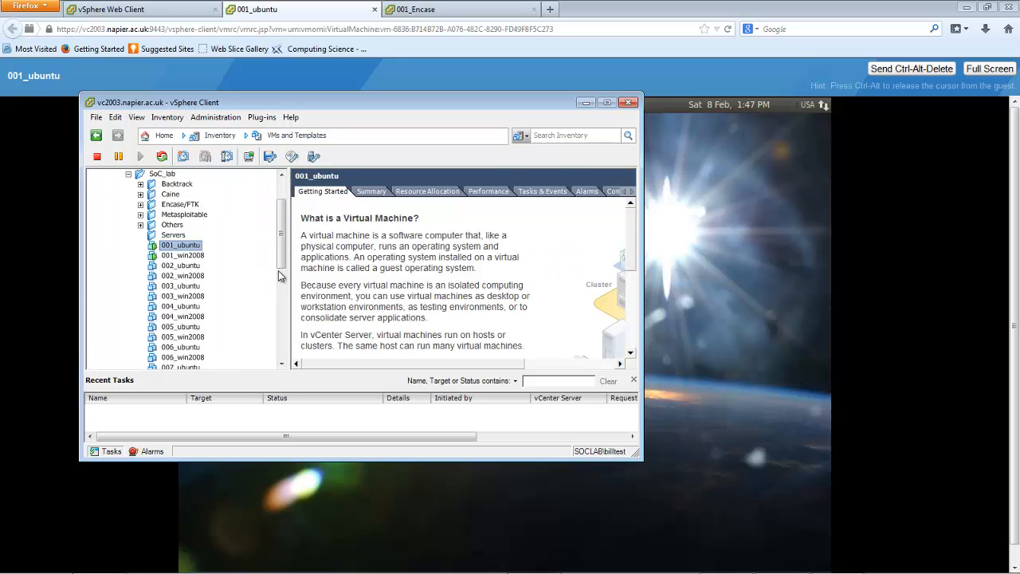
right_click(189, 249)
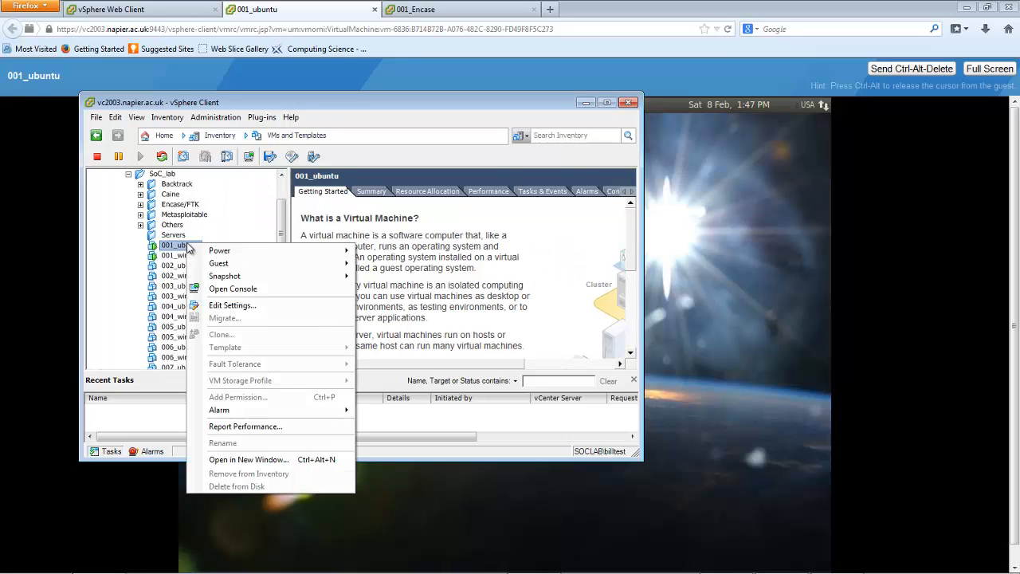
left_click(223, 288)
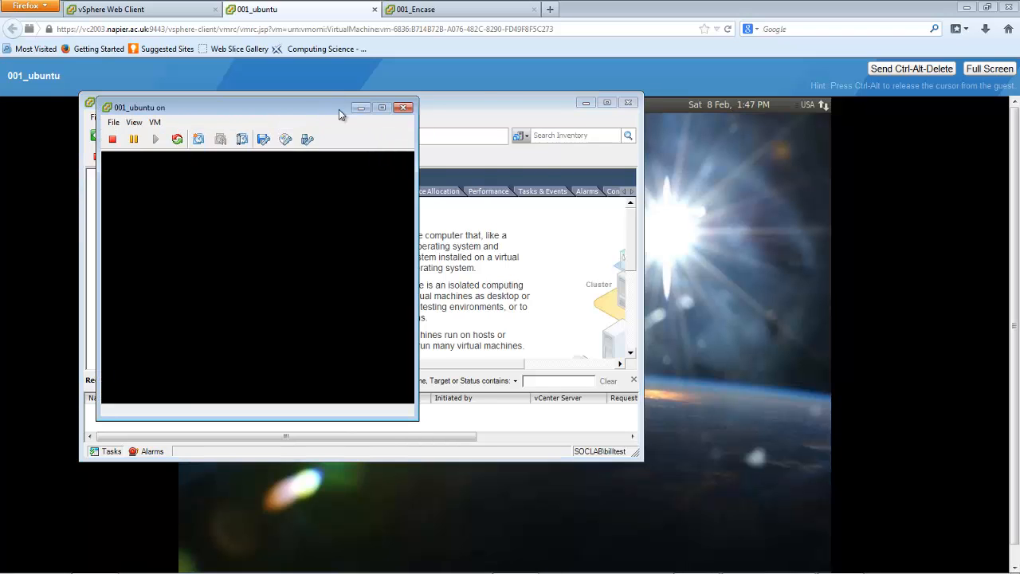
left_click_drag(338, 109, 870, 56)
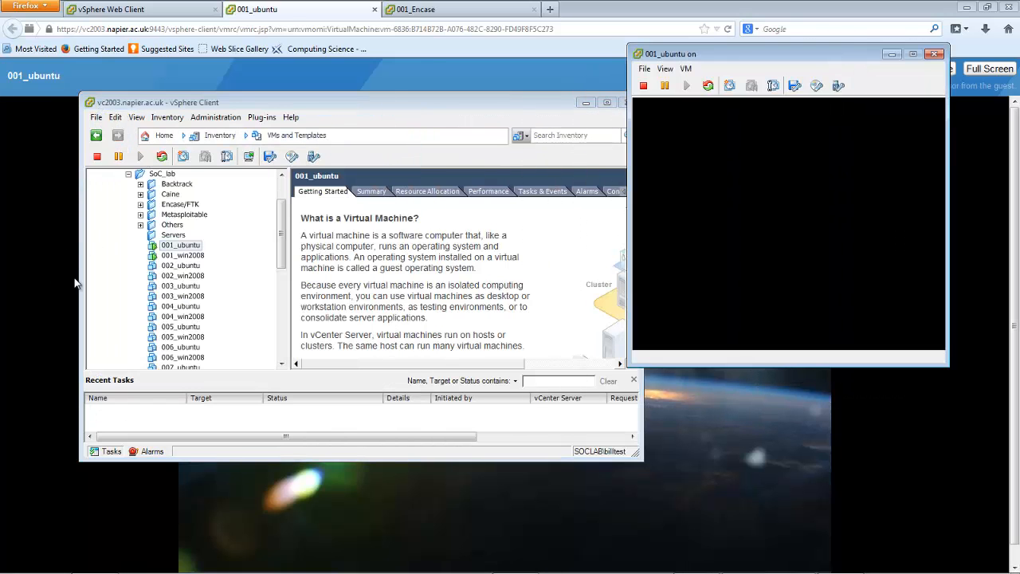
Open the 001_win2008 virtual machine's console in its own window and minimise the vSphere Client window
right_click(176, 255)
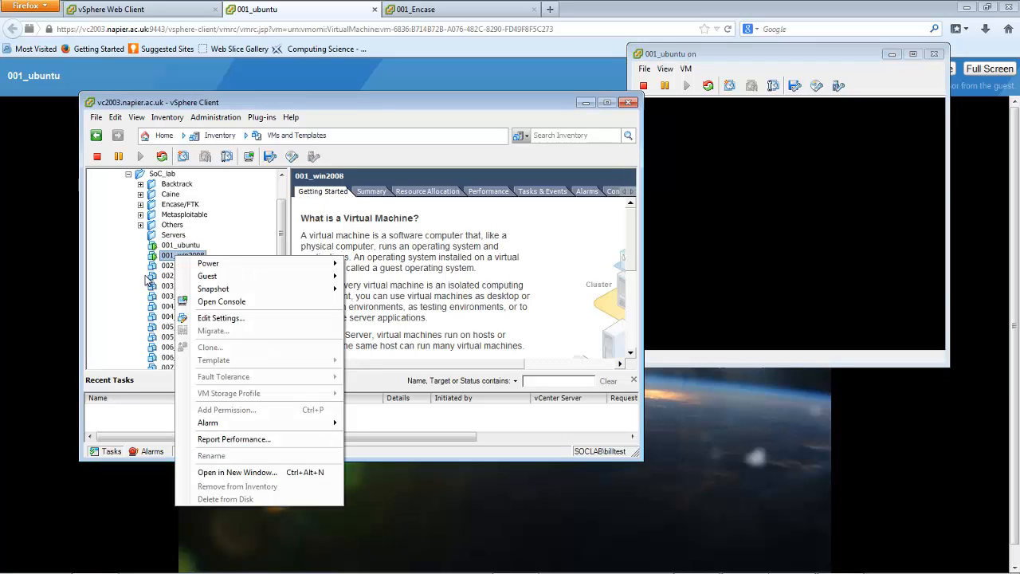
left_click(236, 304)
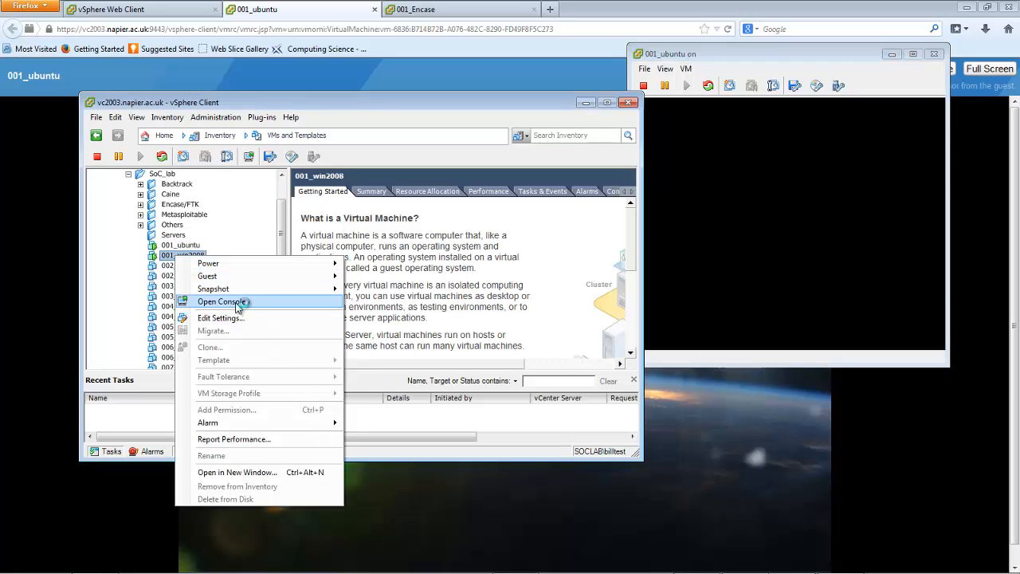
left_click_drag(160, 28, 424, 272)
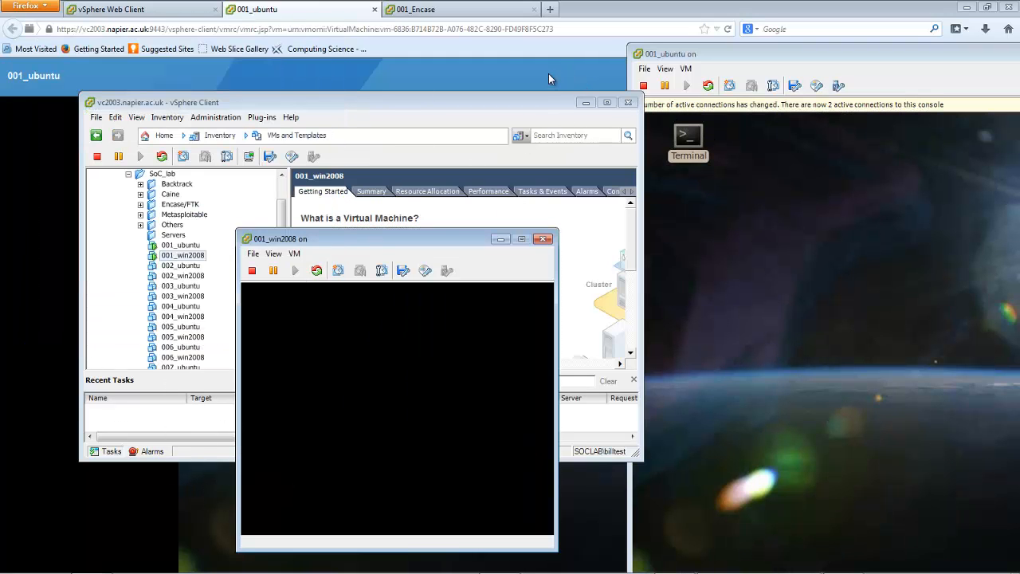
left_click(581, 106)
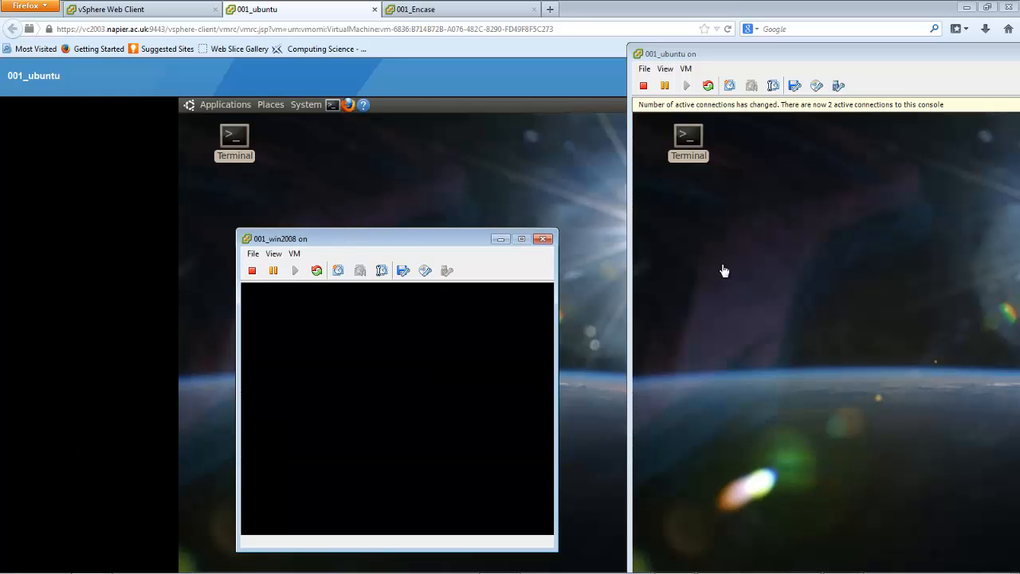
Reposition the 001_ubuntu and 001_win2008 console windows and close Control Panel inside 001_win2008
left_click(690, 148)
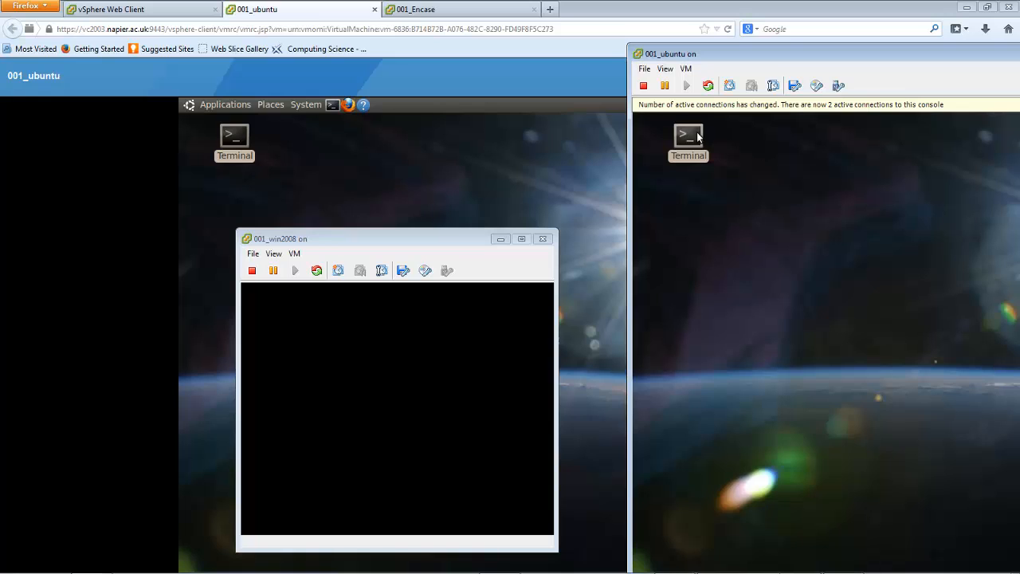
left_click_drag(746, 57, 622, 66)
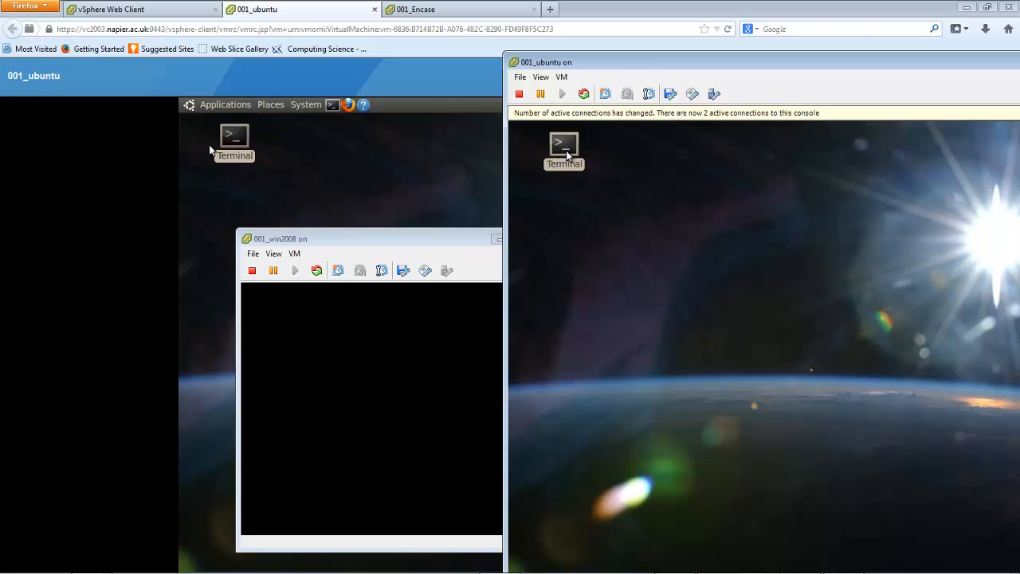
left_click_drag(621, 69, 545, 117)
left_click_drag(373, 245, 226, 189)
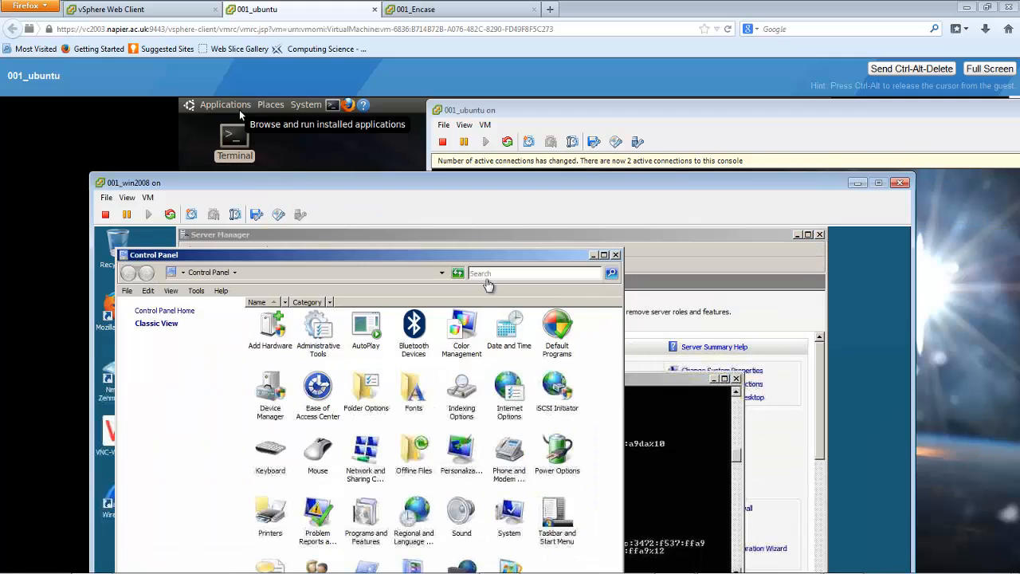
left_click(616, 255)
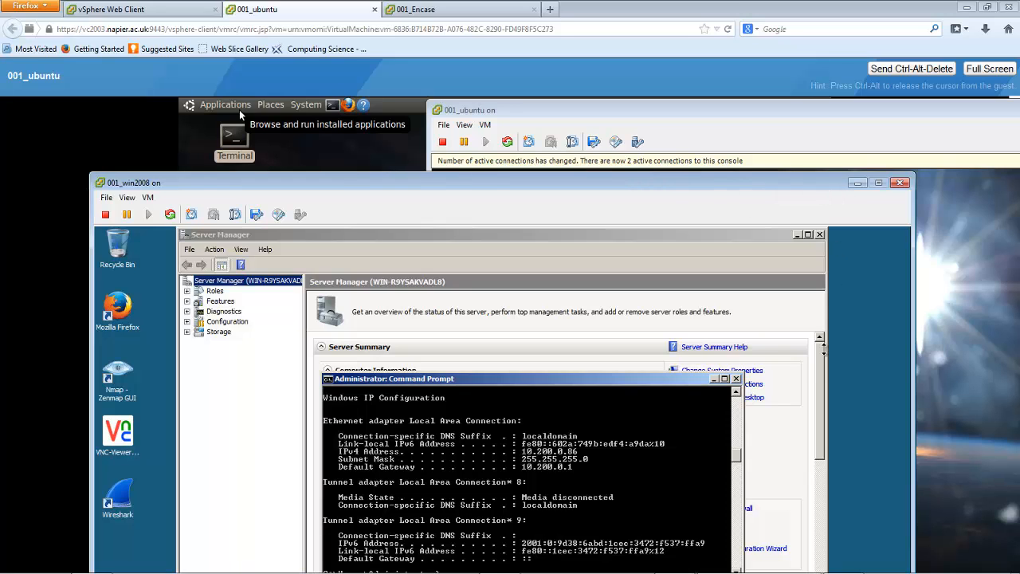
Narrow the 001_win2008 console and place it beside the 001_ubuntu console, and open a terminal in Ubuntu
left_click_drag(757, 178, 754, 309)
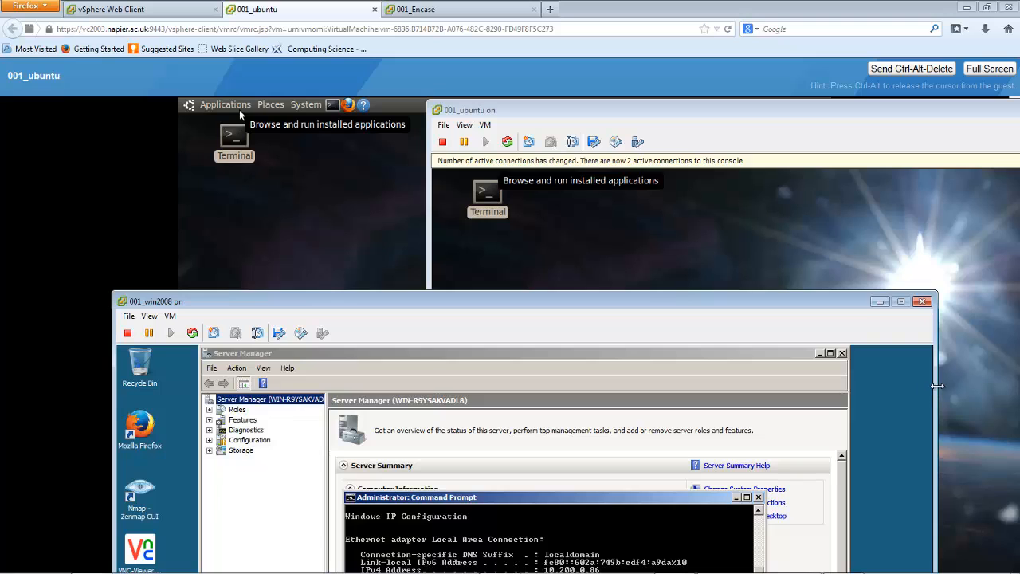
left_click_drag(937, 387, 777, 372)
left_click_drag(516, 296, 353, 121)
left_click(656, 115)
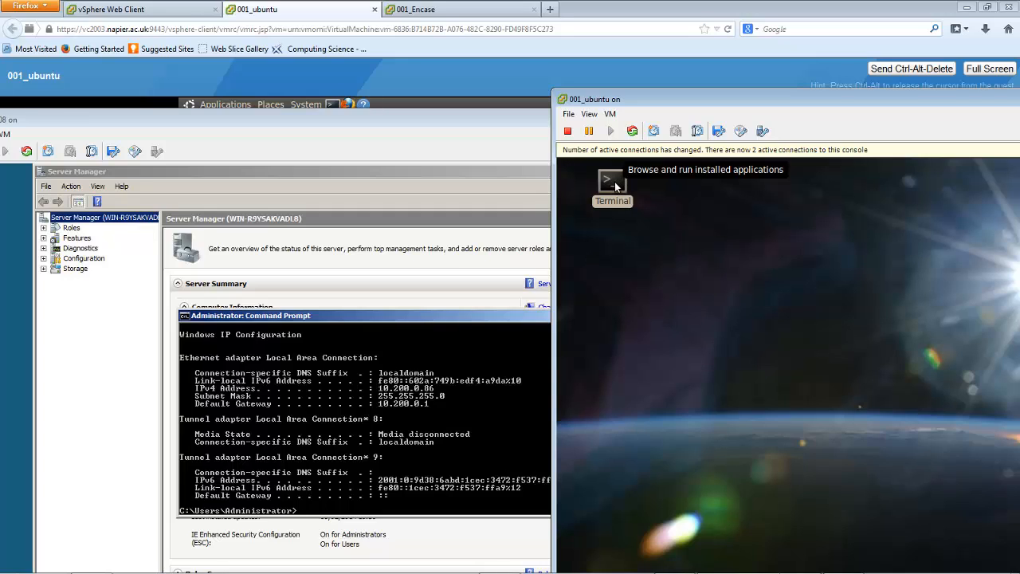
Run ipconfig in the 001_win2008 Command Prompt to view its network configuration
left_click(430, 392)
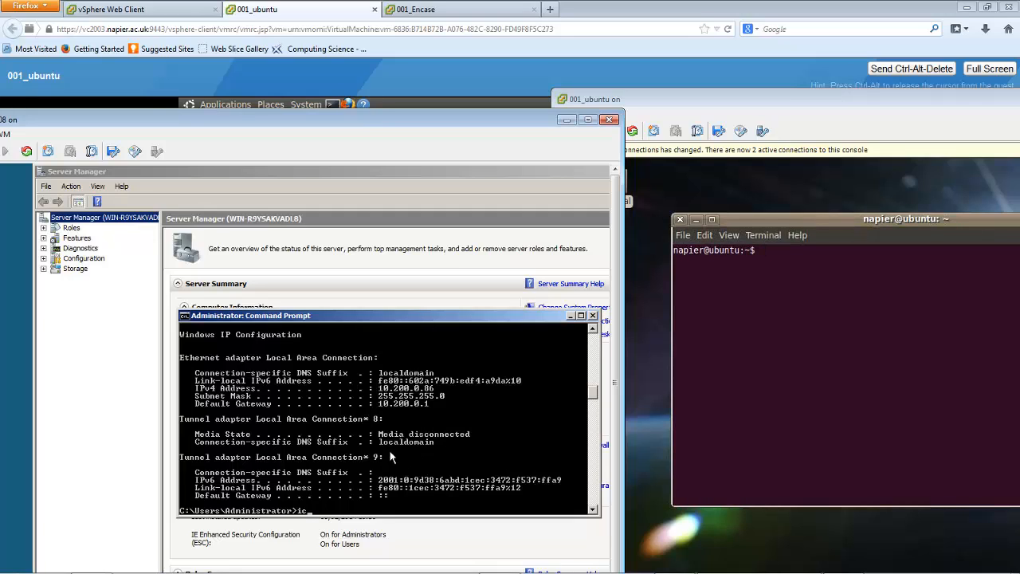
key("BackSpace")
type("ipconfig")
key("Return")
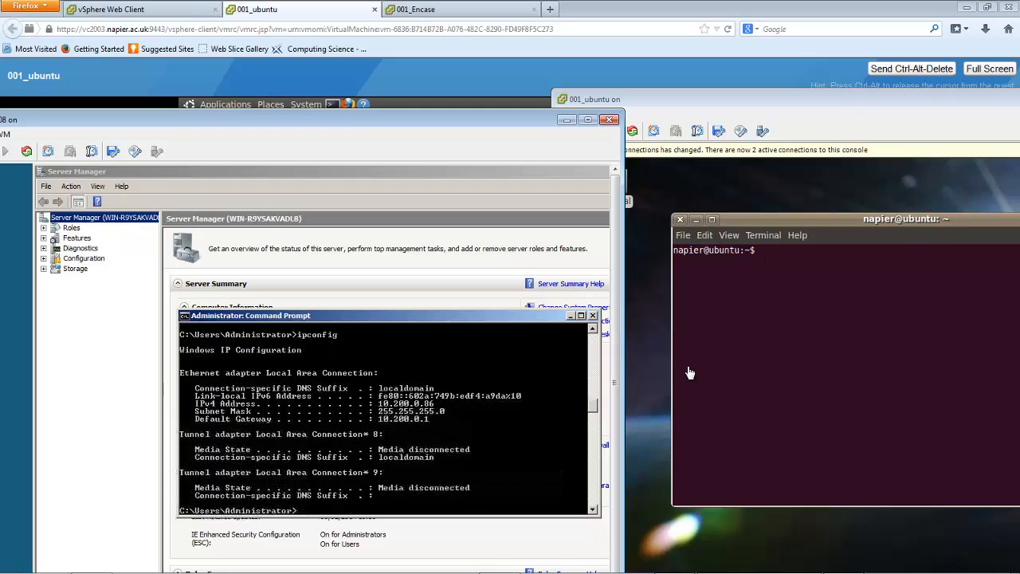
Run ifconfig in the 001_ubuntu terminal to view its network interfaces
left_click(821, 317)
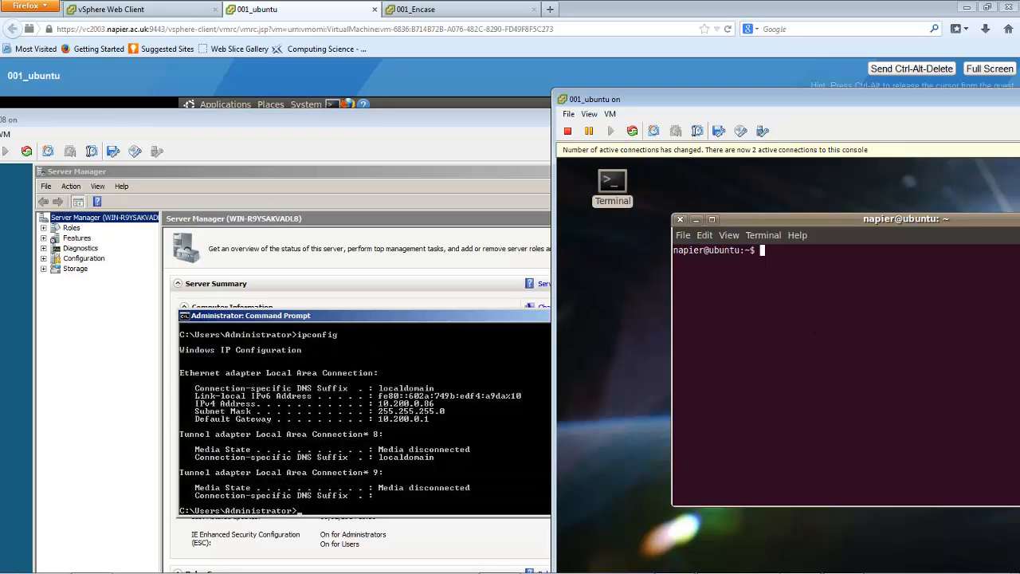
type("ifconfig")
key("Return")
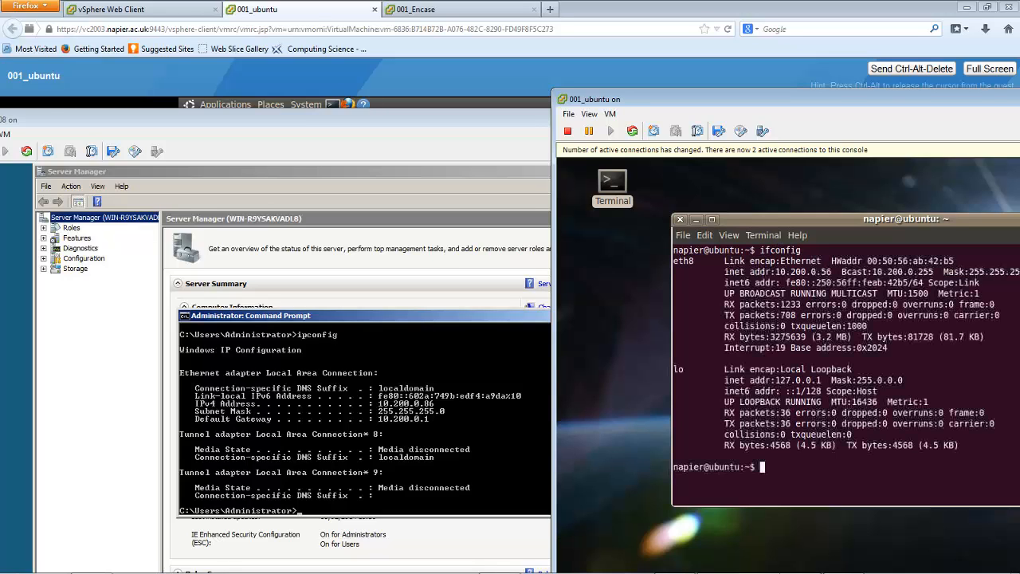
Ping the Windows server at 10.200.0.86 from the Ubuntu terminal, and stop the ping after a couple of replies
type("ping")
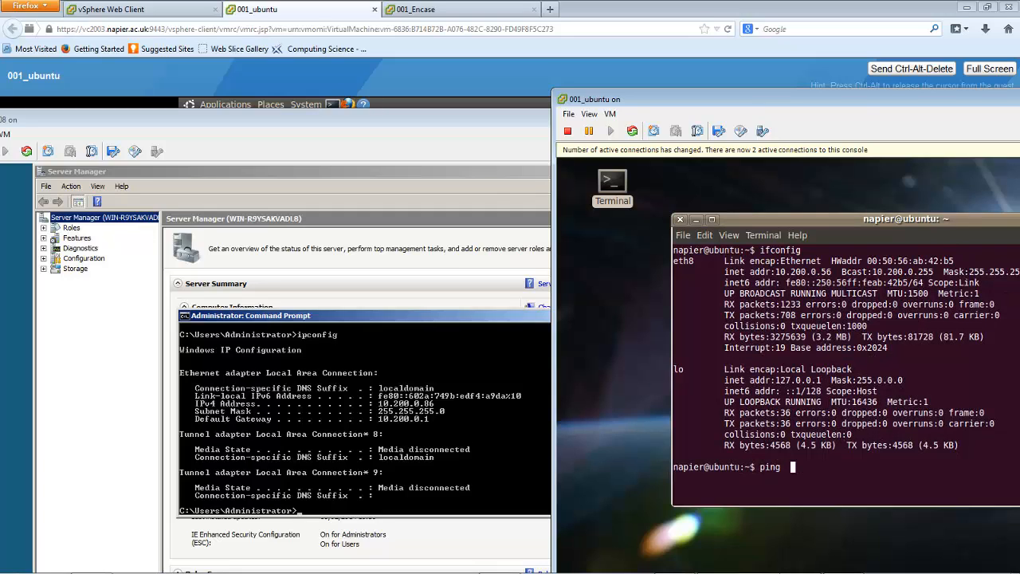
key("BackSpace")
type("10.200.0.86")
key("Return")
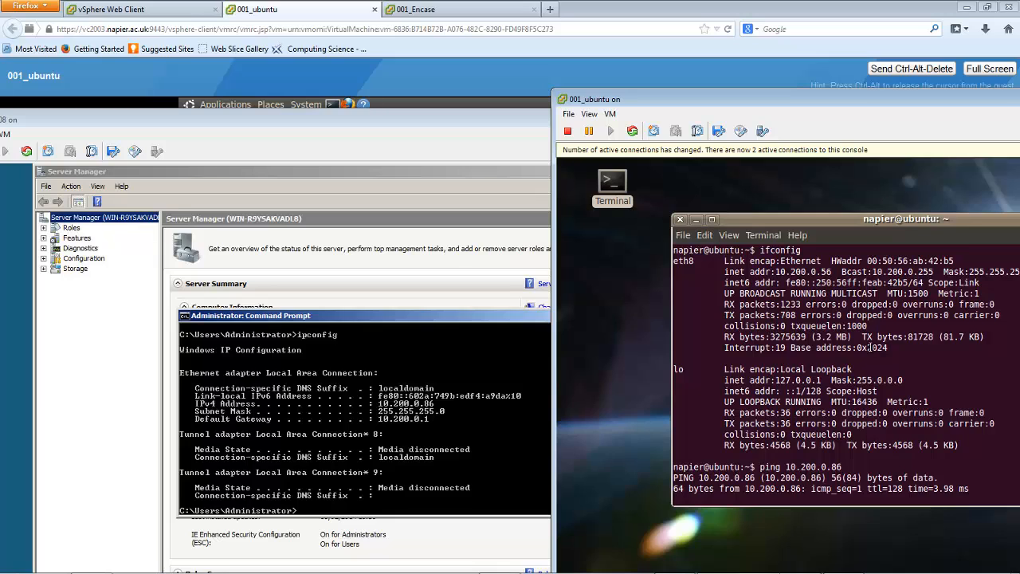
key("ctrl+c")
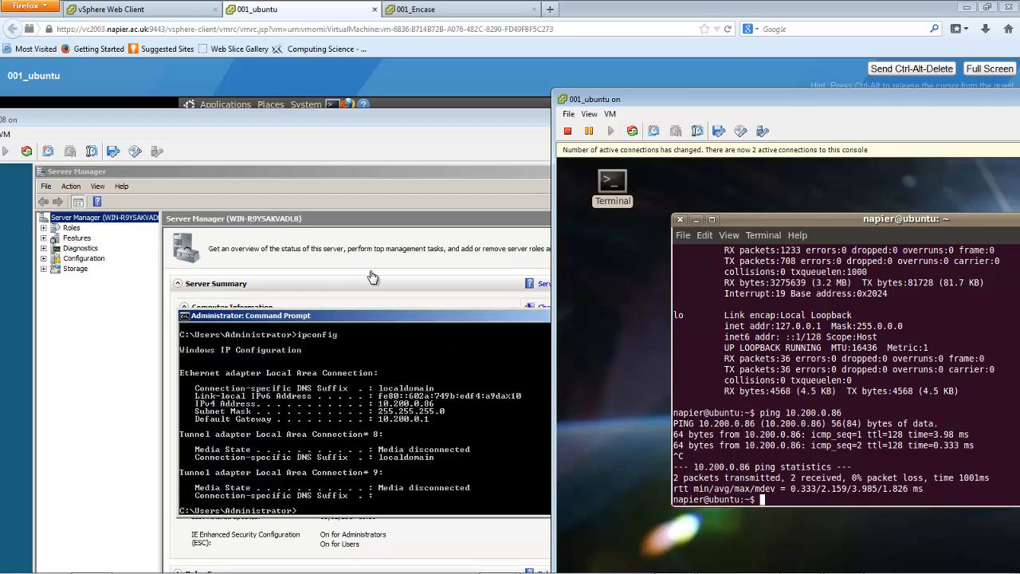
Run ifconfig again in the Ubuntu terminal to look up the machine's IP address
left_click(428, 397)
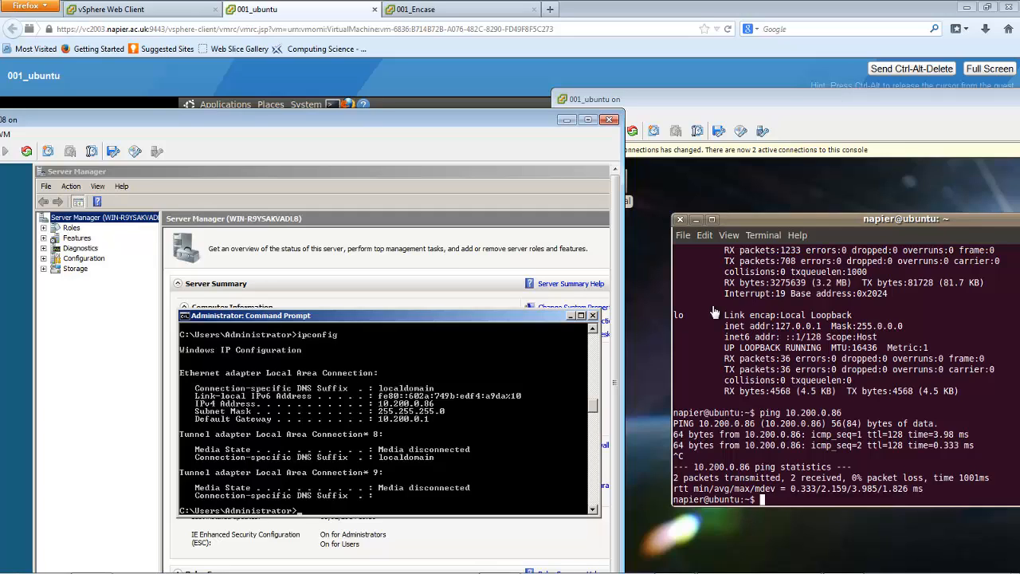
left_click(760, 444)
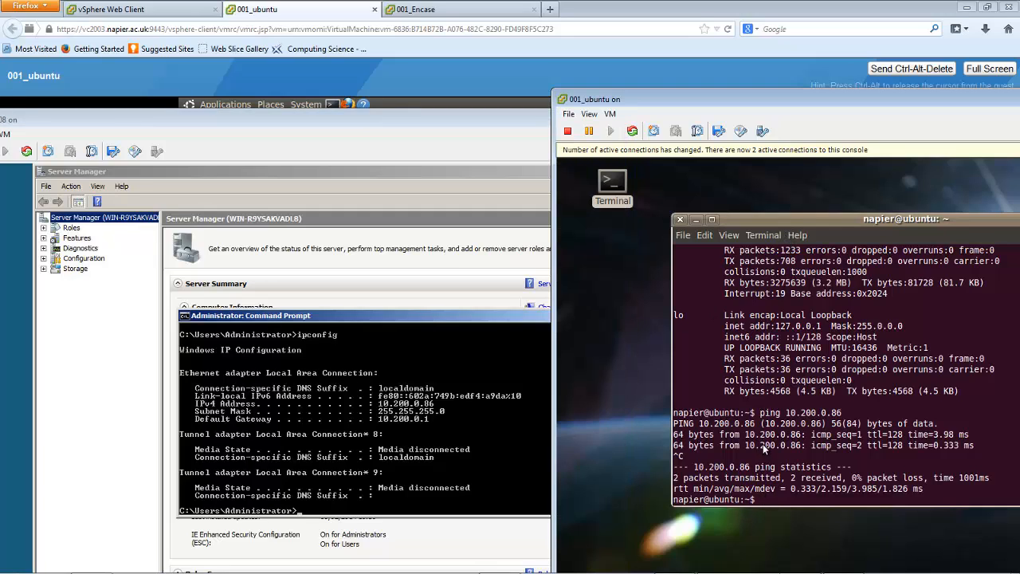
type("ifconfig")
key("Return")
Ping the Ubuntu machine at 10.200.0.56 from the 001_win2008 Command Prompt, and stop the ping after a few replies
left_click(367, 430)
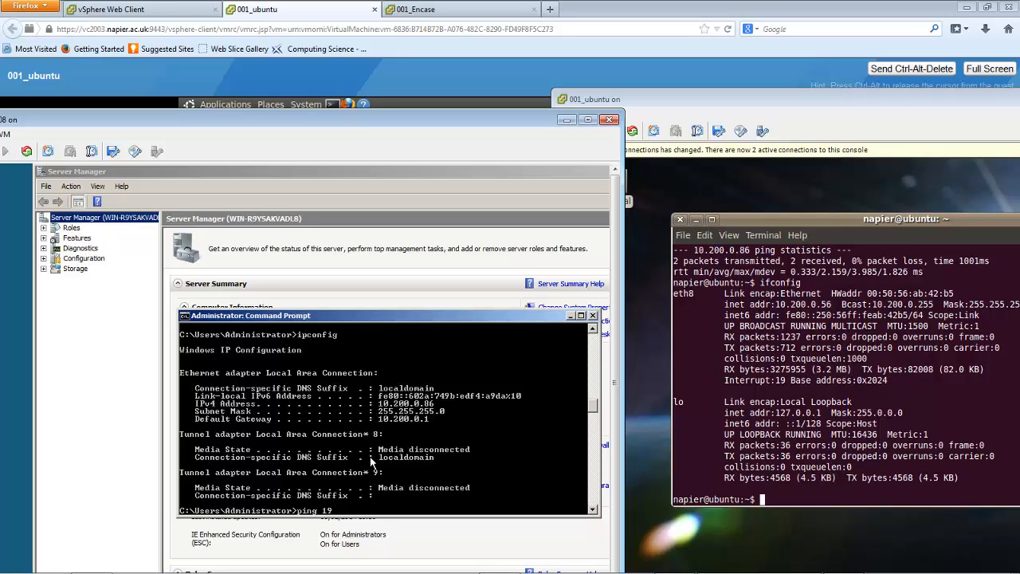
type("ping 10.200.0.56")
key("Return")
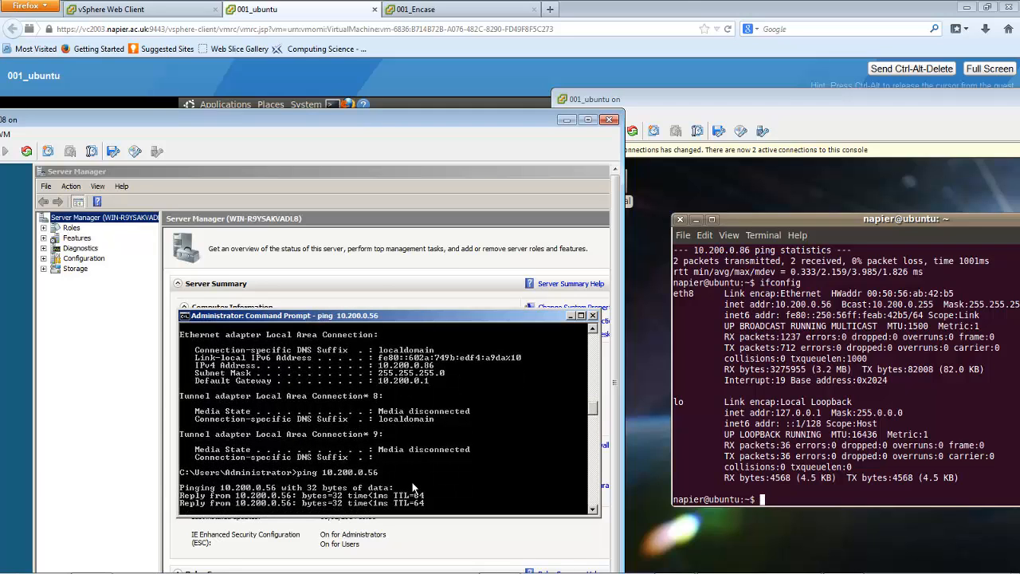
key("ctrl+c")
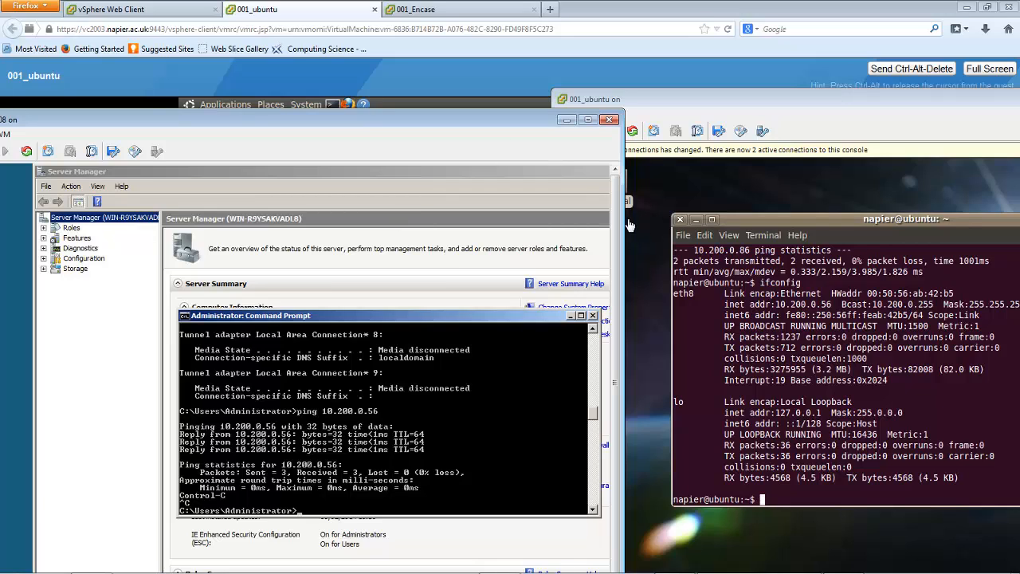
Widen the 001_win2008 console window and bring Server Manager to the front
left_click_drag(623, 224, 700, 224)
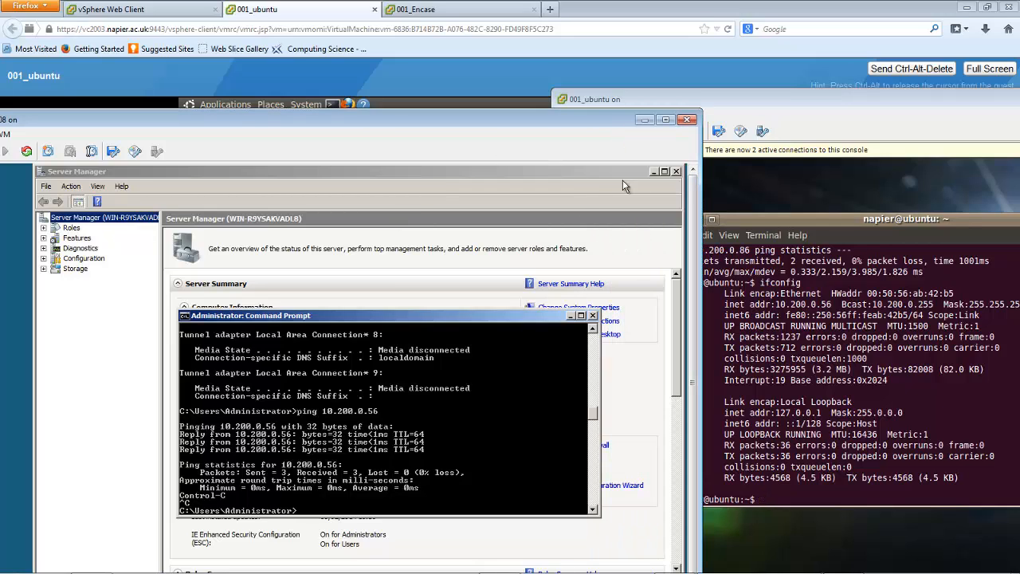
left_click(673, 199)
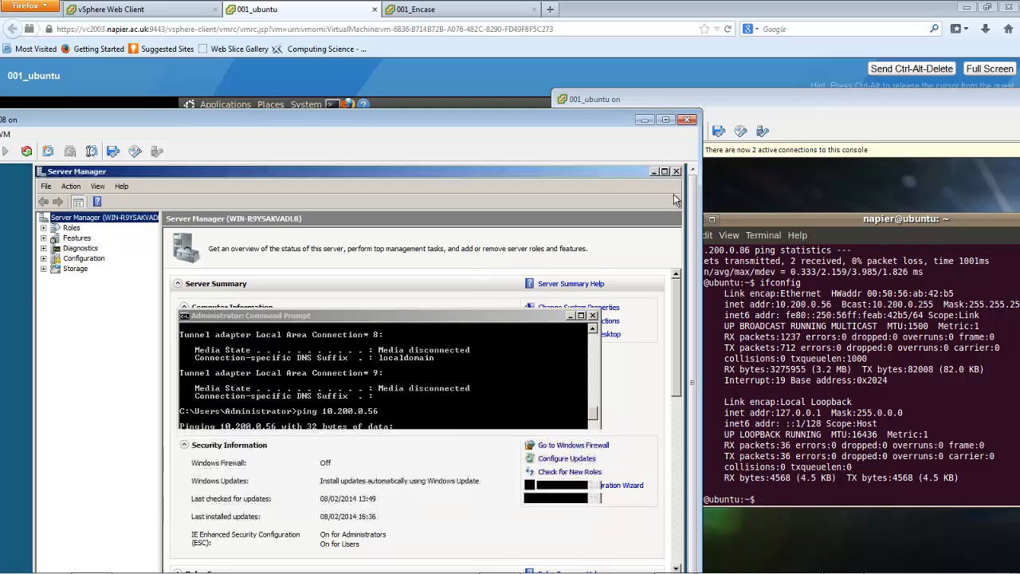
Close Server Manager in 001_win2008, reposition the console window and launch Mozilla Firefox from the server's desktop
left_click(676, 173)
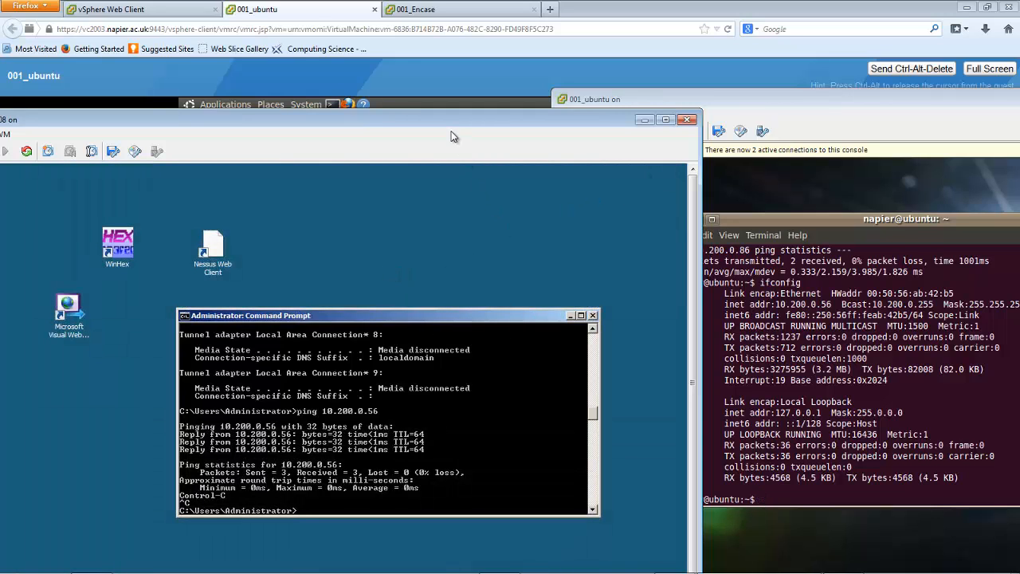
left_click_drag(451, 120, 524, 46)
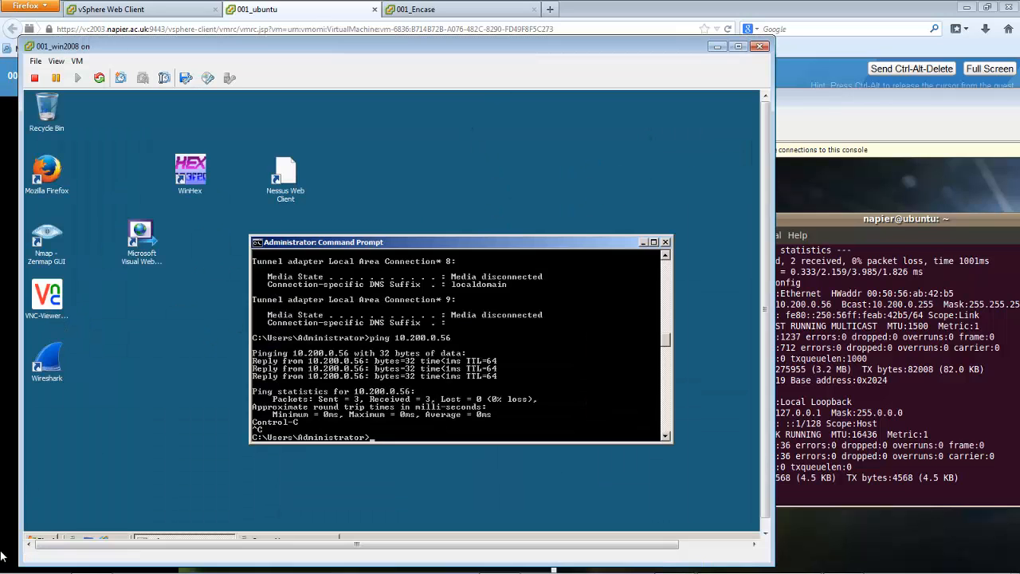
double_click(46, 174)
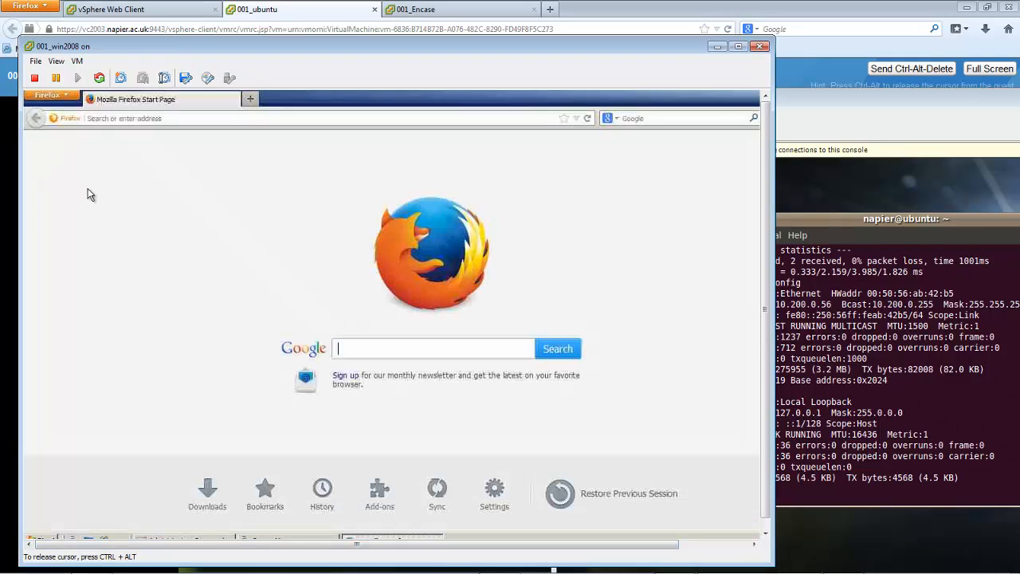
Load the web page at 10.200.0.56 in the Windows server's Firefox, and release the cursor from the console
left_click(181, 117)
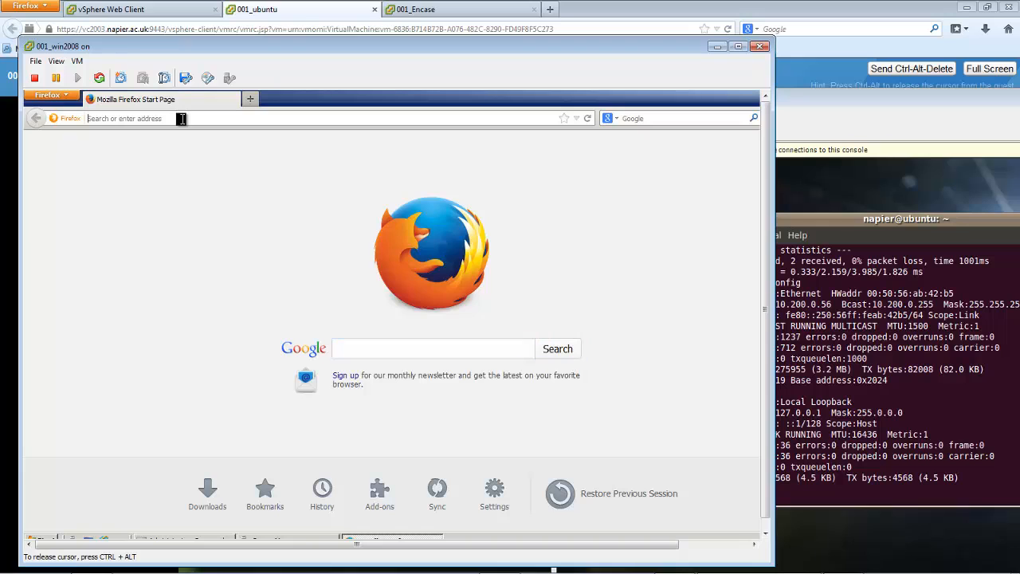
type("10.200.")
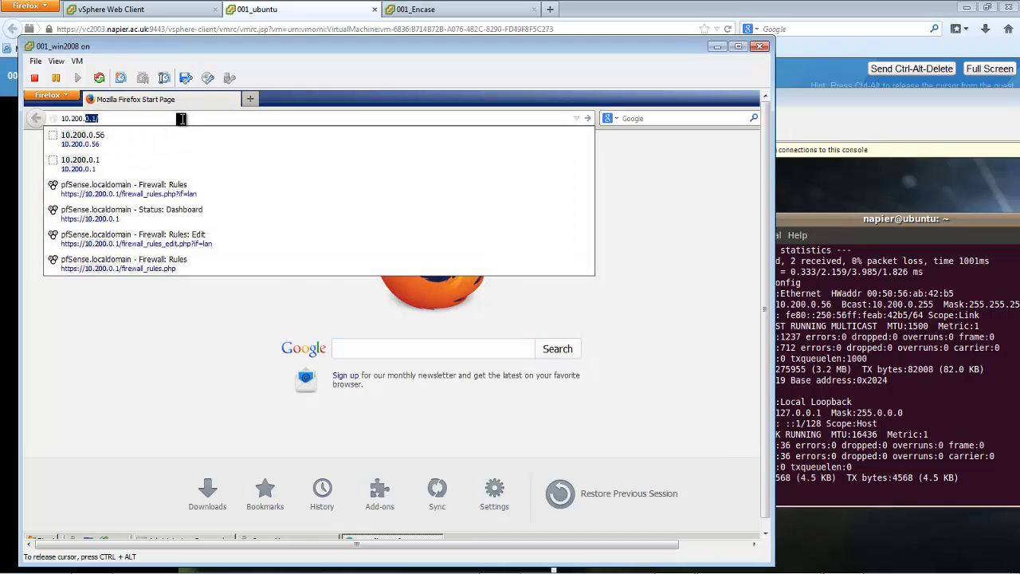
type("0.56")
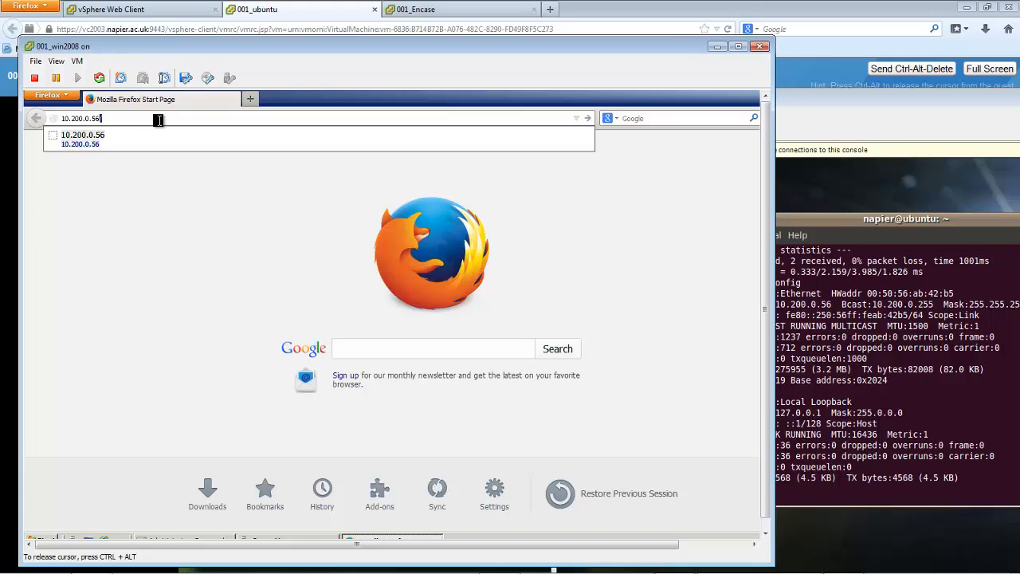
key("Return")
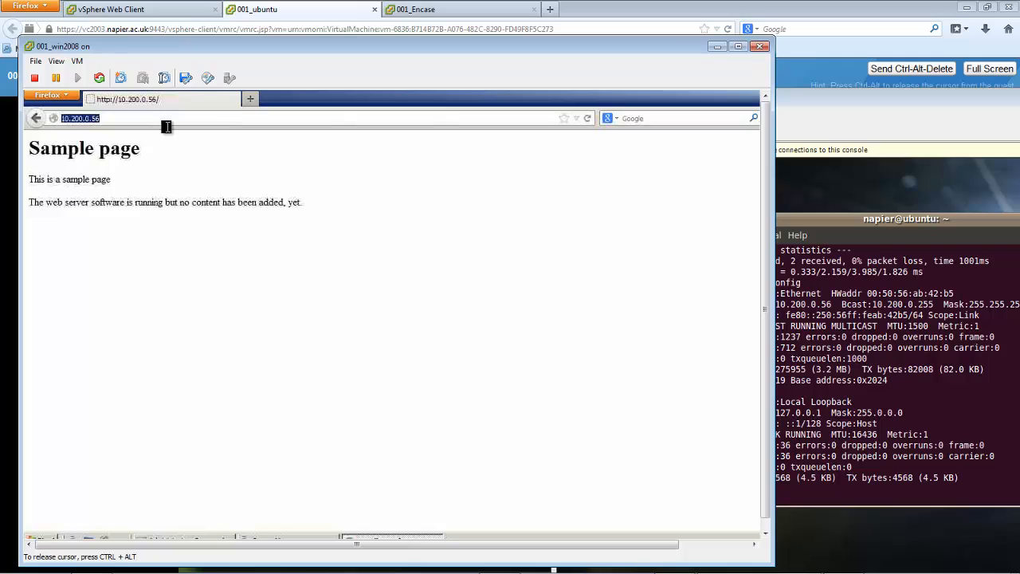
key("ctrl+alt")
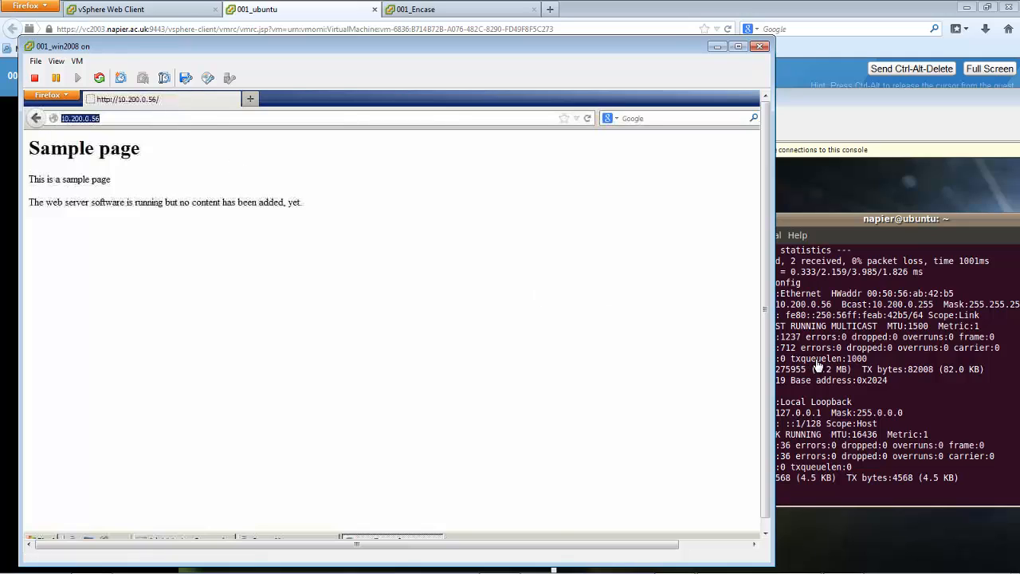
Bring the 001_ubuntu console forward, move it fully into view and dismiss its active-connections notice
left_click(819, 365)
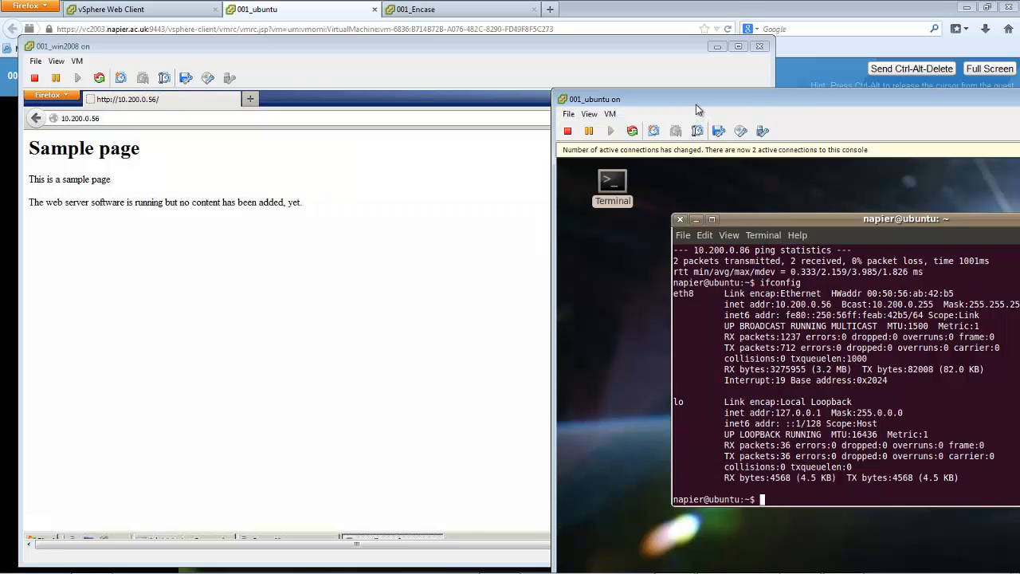
left_click_drag(696, 109, 619, 75)
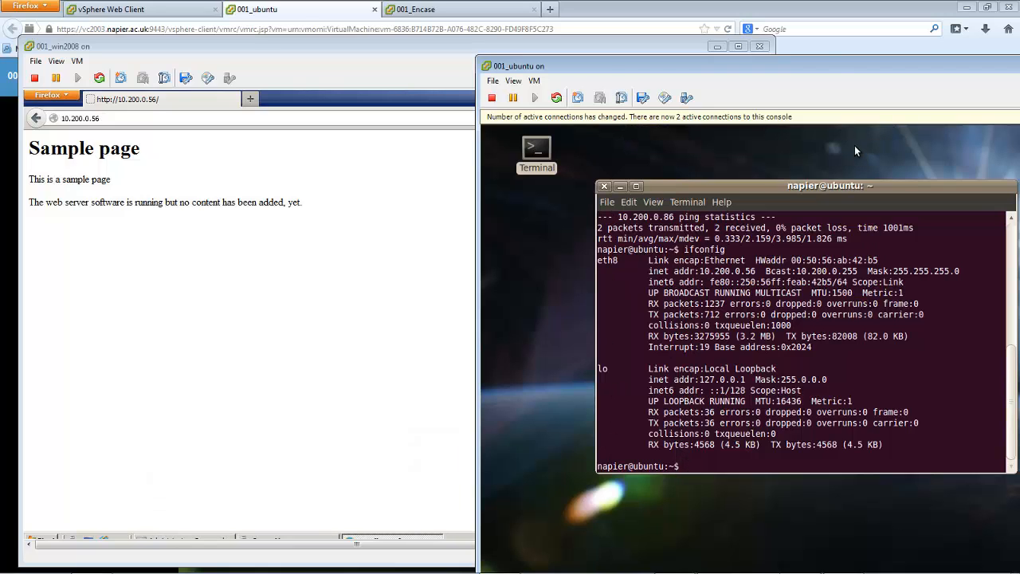
left_click_drag(829, 65, 685, 148)
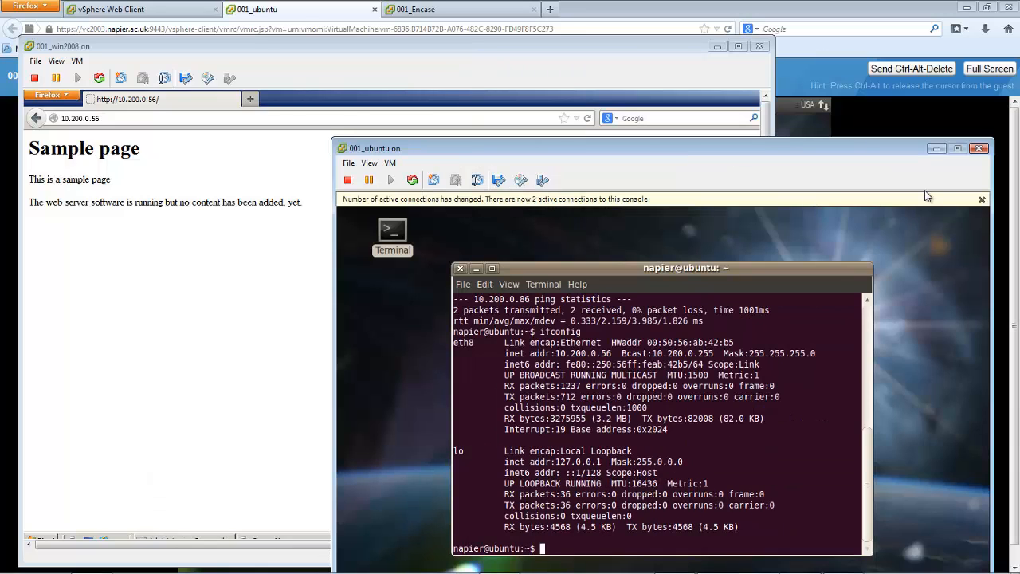
left_click(982, 200)
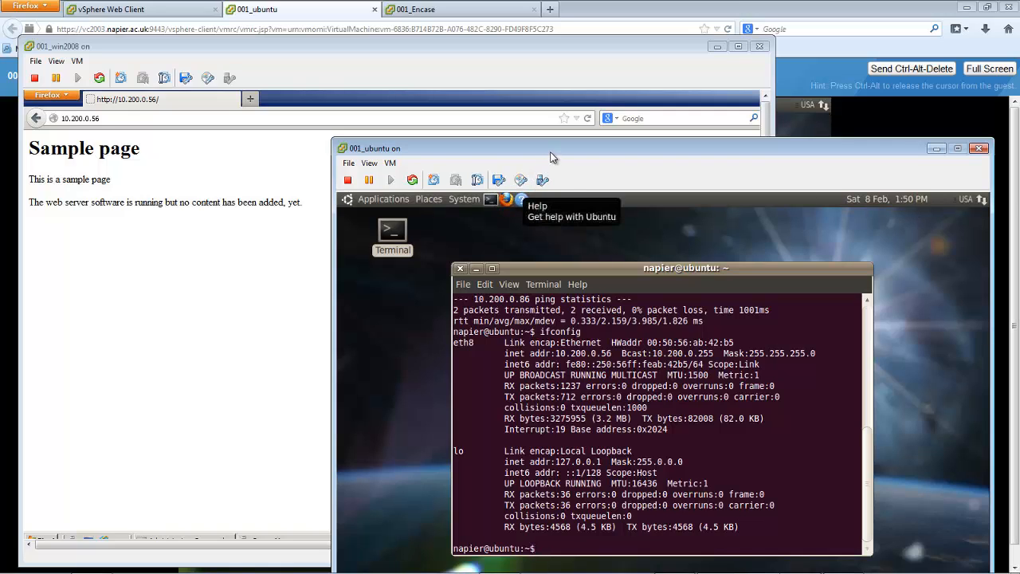
Move the 001_ubuntu console aside, then open Firefox in Ubuntu and dismiss the Close Firefox warning
left_click_drag(550, 157, 678, 102)
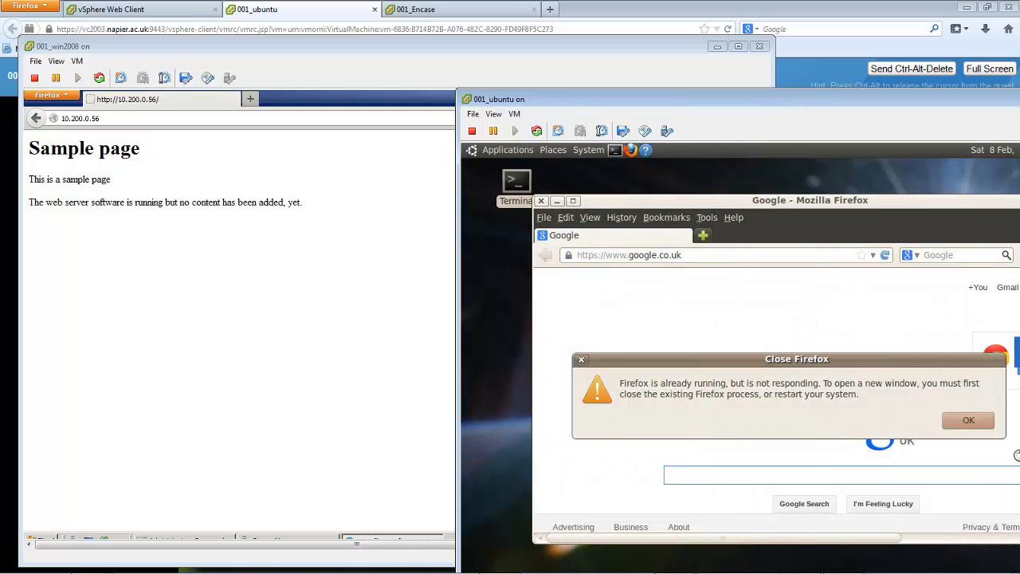
left_click(968, 423)
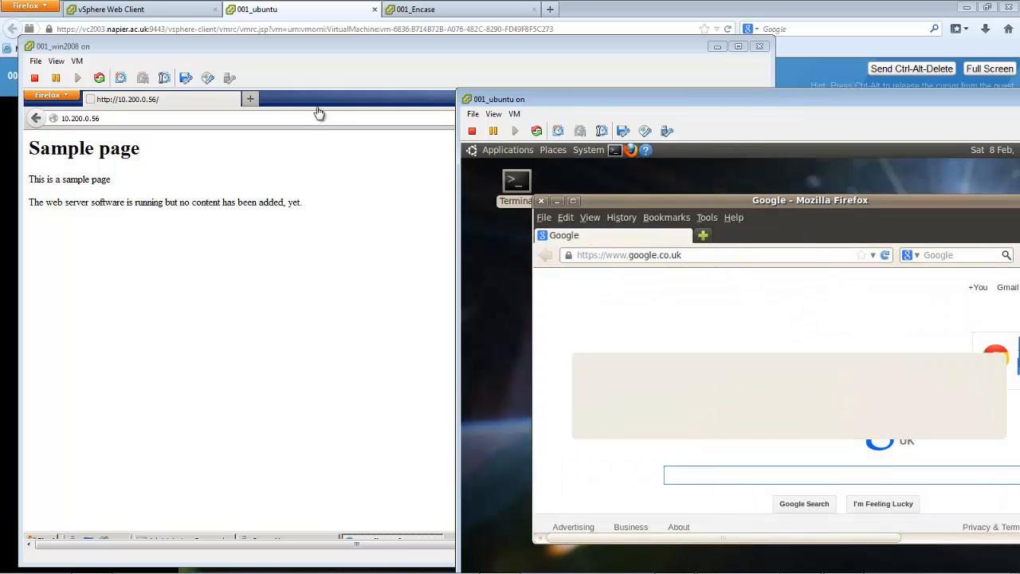
Restore the 001_win2008 Firefox window to a smaller size and look up the server's IPv4 address in the Command Prompt's ipconfig output
left_click(277, 115)
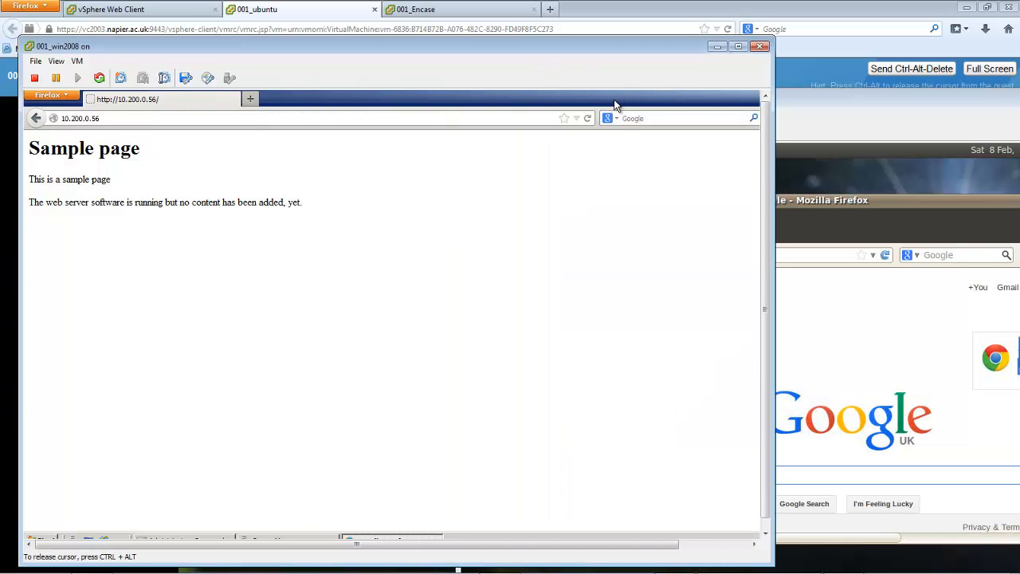
double_click(613, 104)
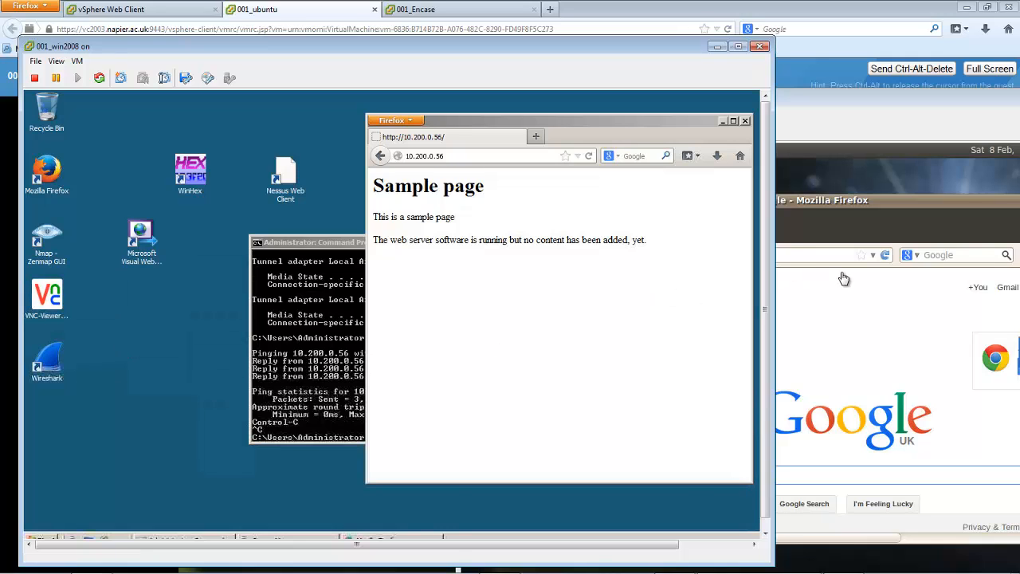
left_click(813, 259)
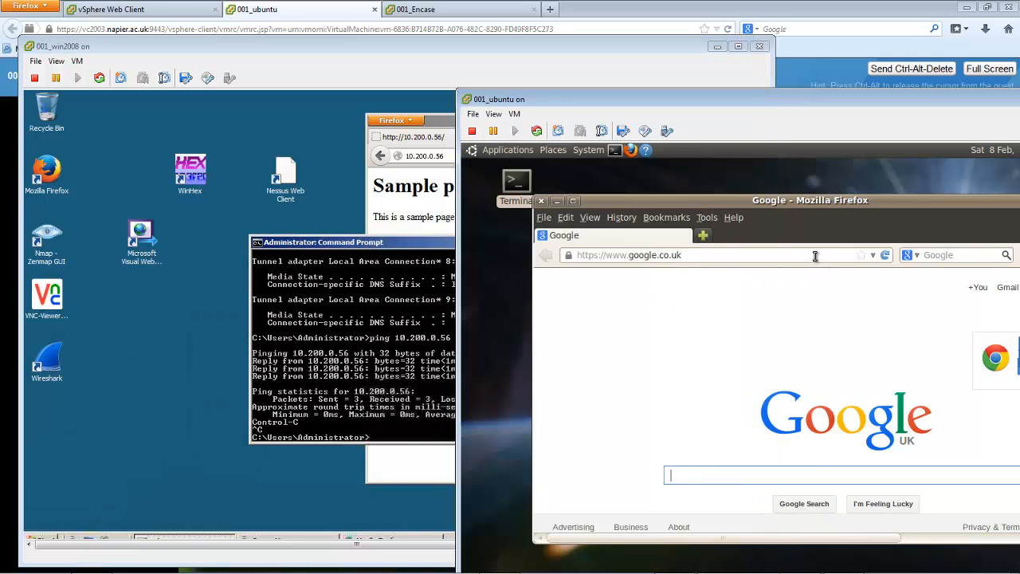
left_click(714, 256)
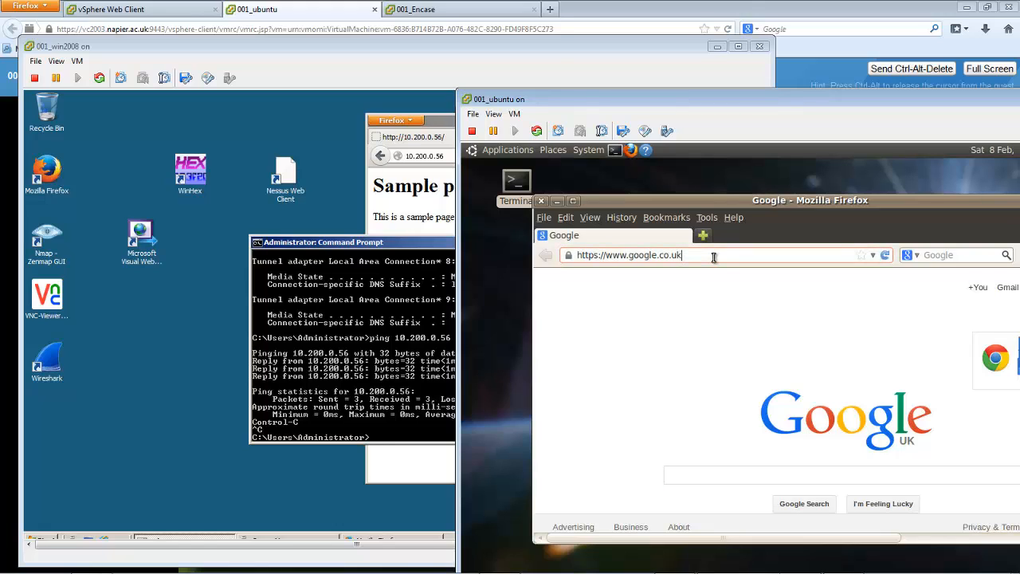
left_click_drag(714, 256, 559, 255)
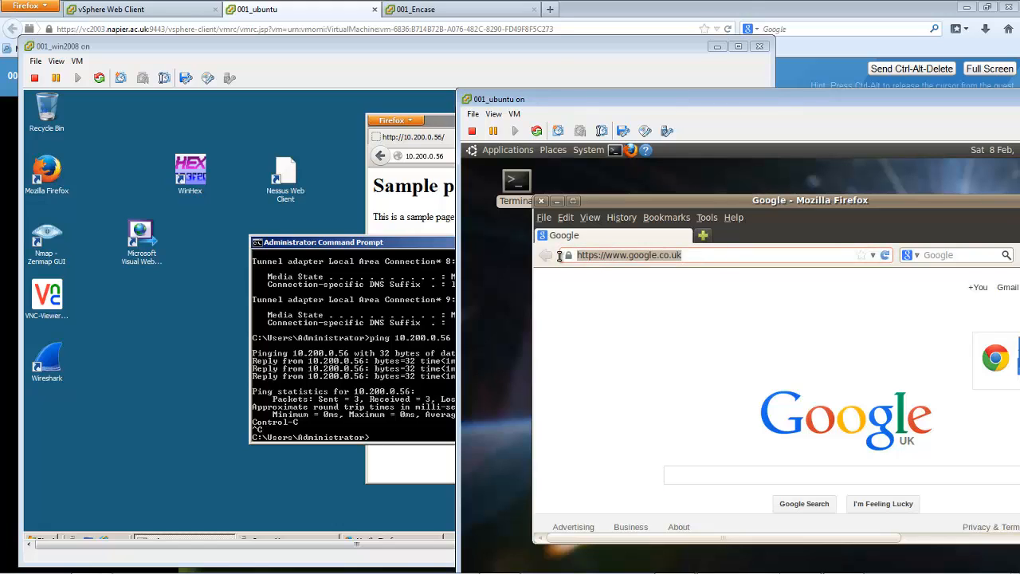
left_click(325, 371)
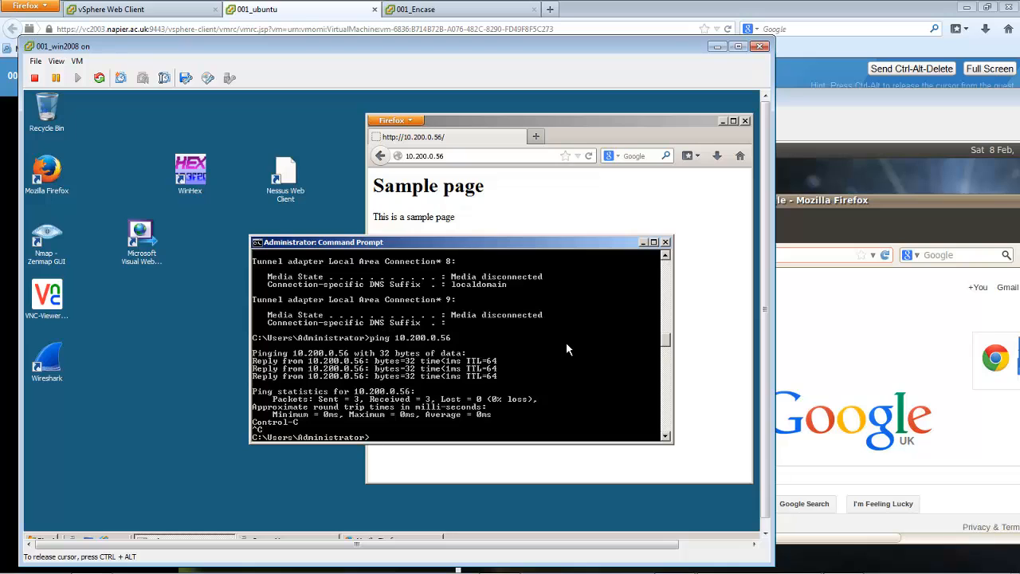
mouse_move(667, 340)
left_mouse_down()
mouse_move(656, 317)
mouse_move(656, 331)
left_mouse_up()
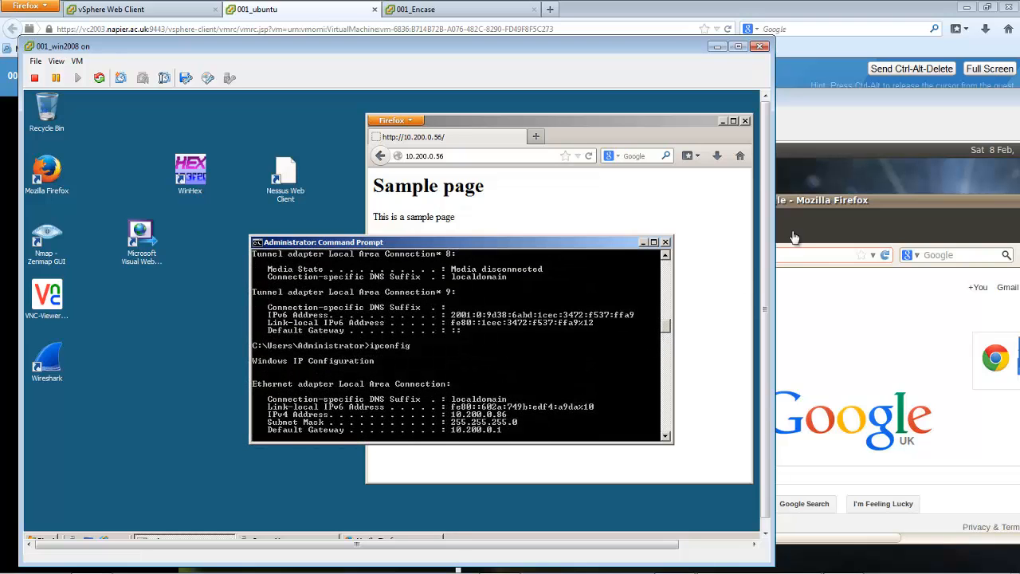
Load the Windows server's web page at 10.200.0.86 in the Ubuntu machine's Firefox
left_click(794, 256)
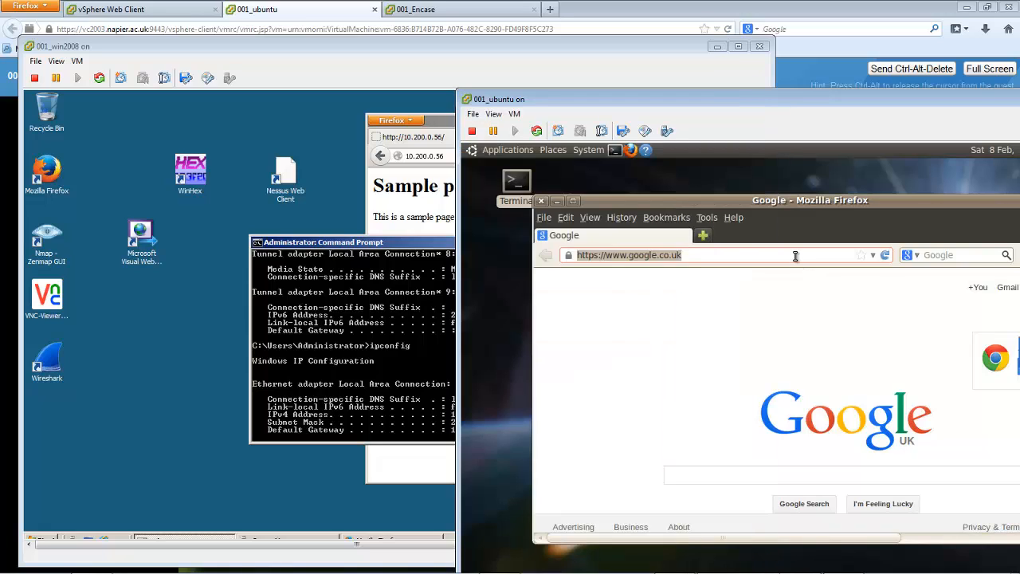
type("10")
key("BackSpace")
key("BackSpace")
type("1")
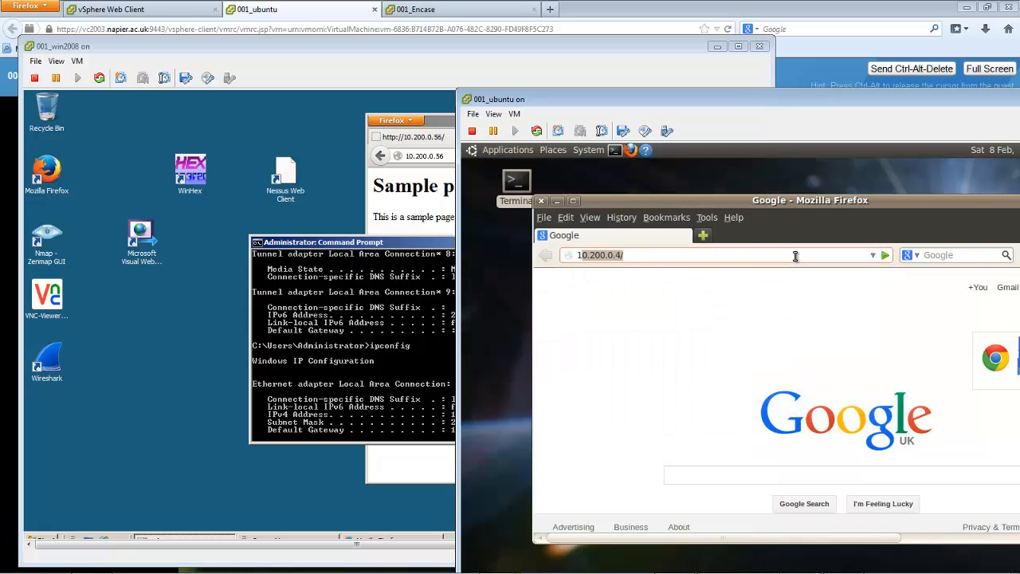
type(".02..0")
key("BackSpace")
key("BackSpace")
key("BackSpace")
key("BackSpace")
key("BackSpace")
key("BackSpace")
key("BackSpace")
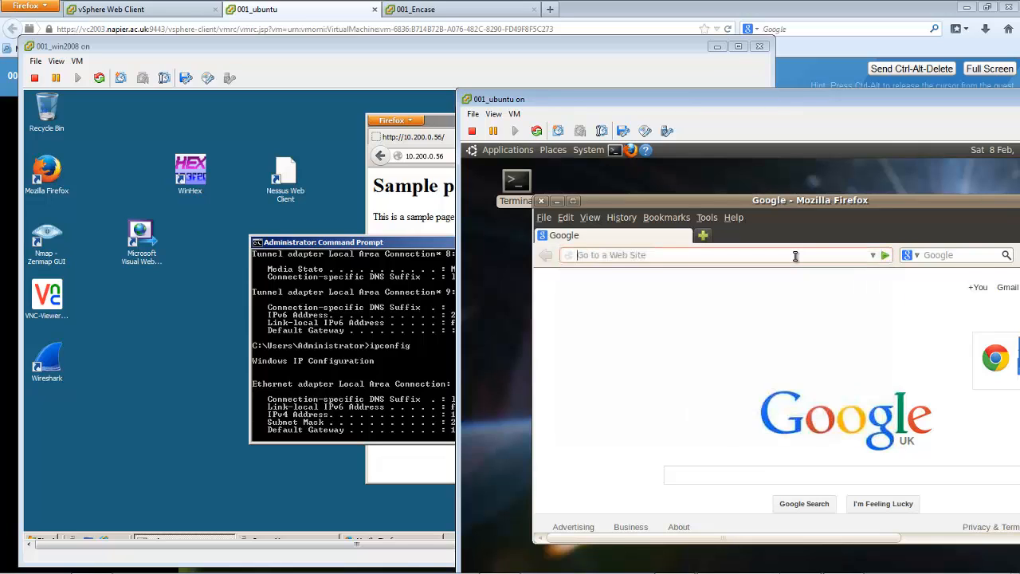
type("1")
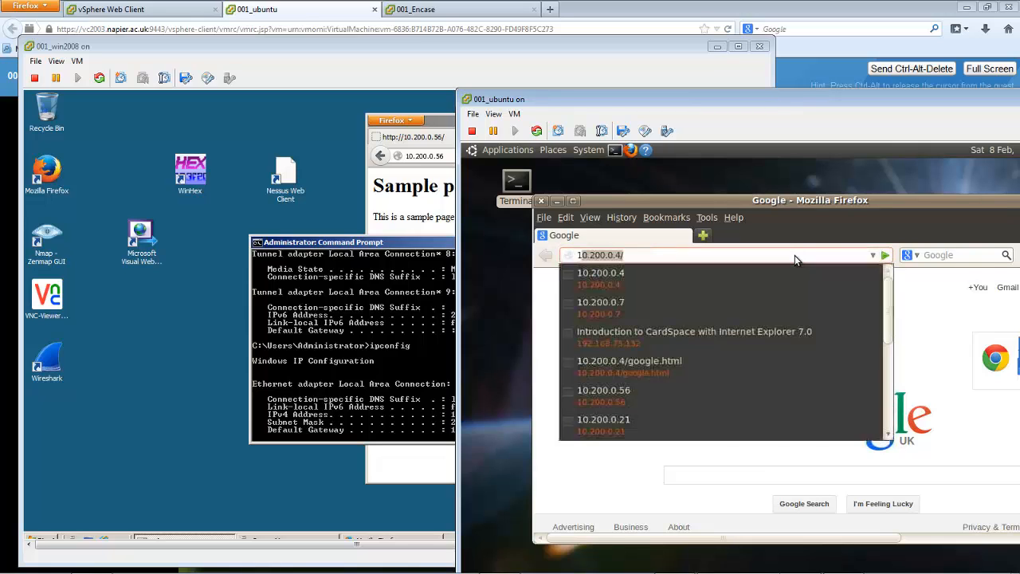
type("0.200.0.")
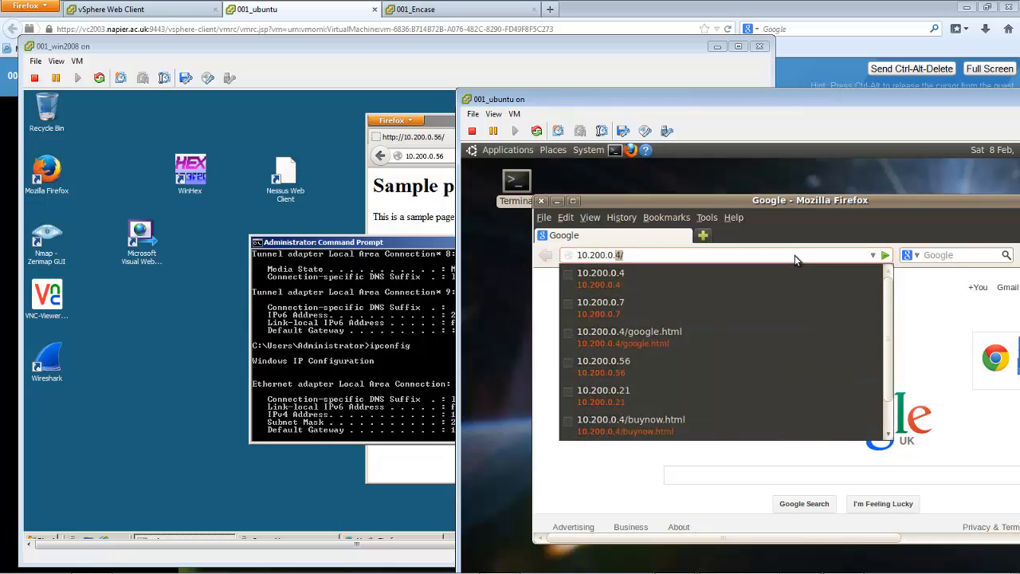
type("8")
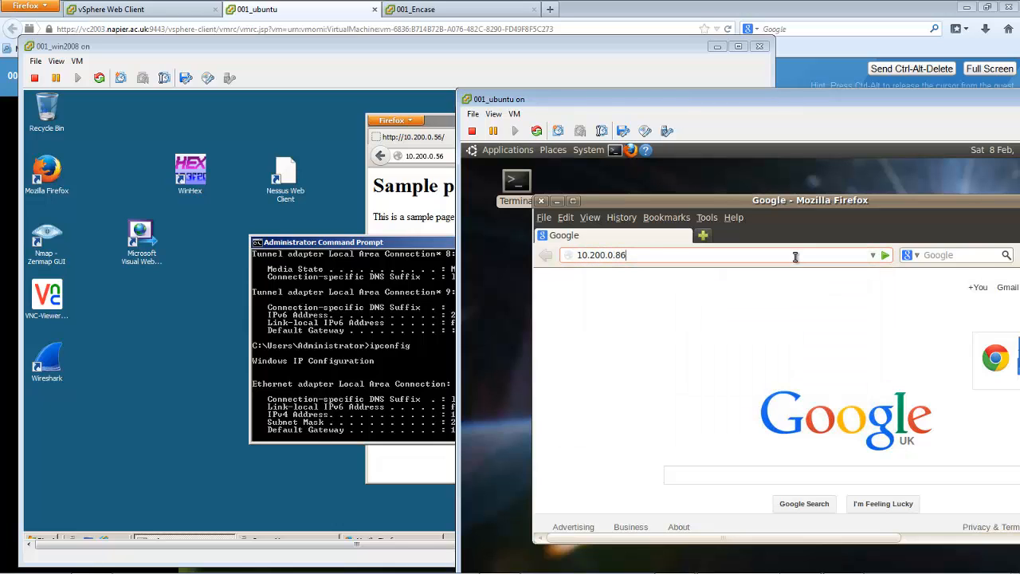
type("6")
key("Return")
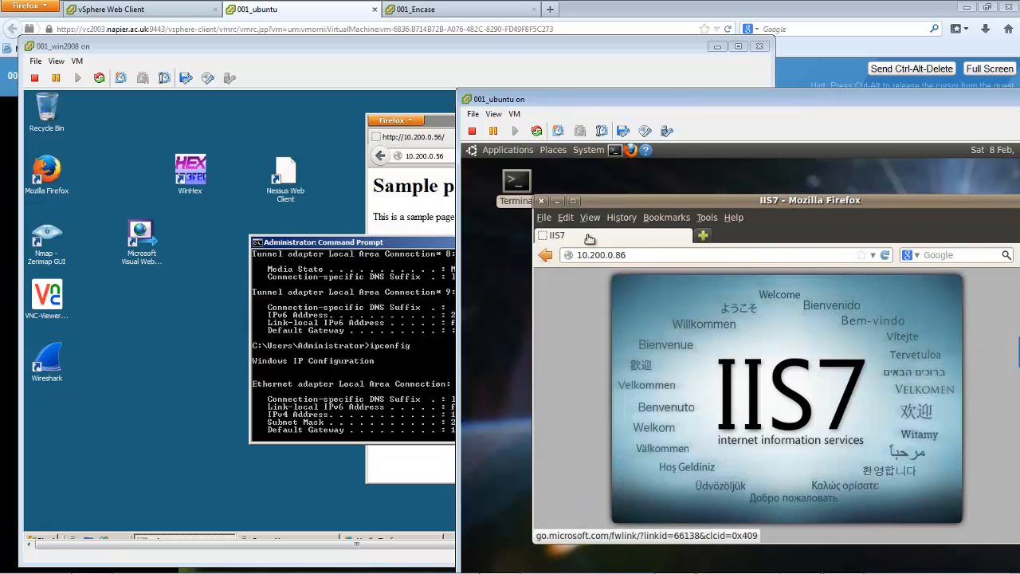
Close Firefox in both virtual machines and minimize the 001_win2008 console window
left_click(542, 202)
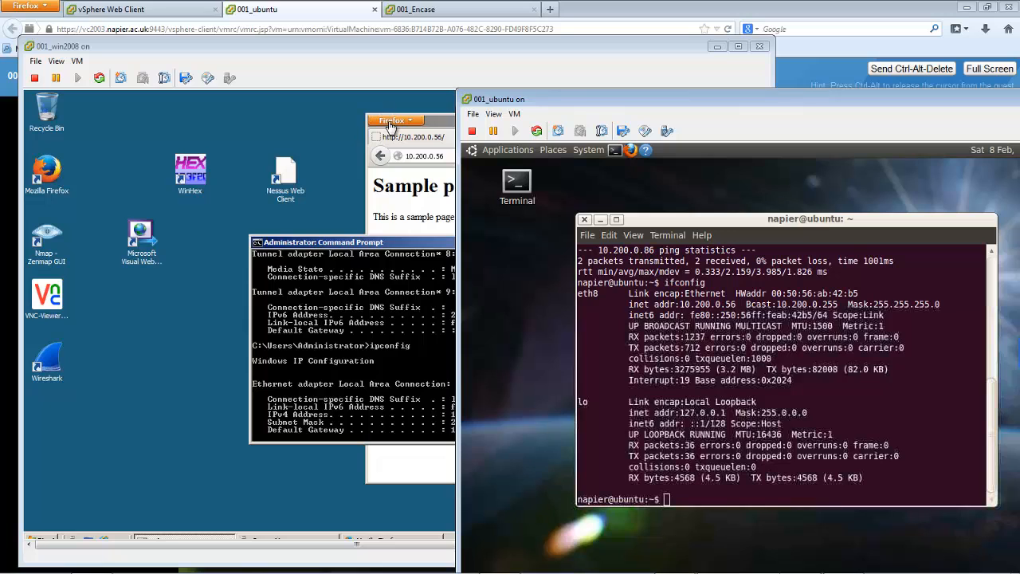
left_click(449, 129)
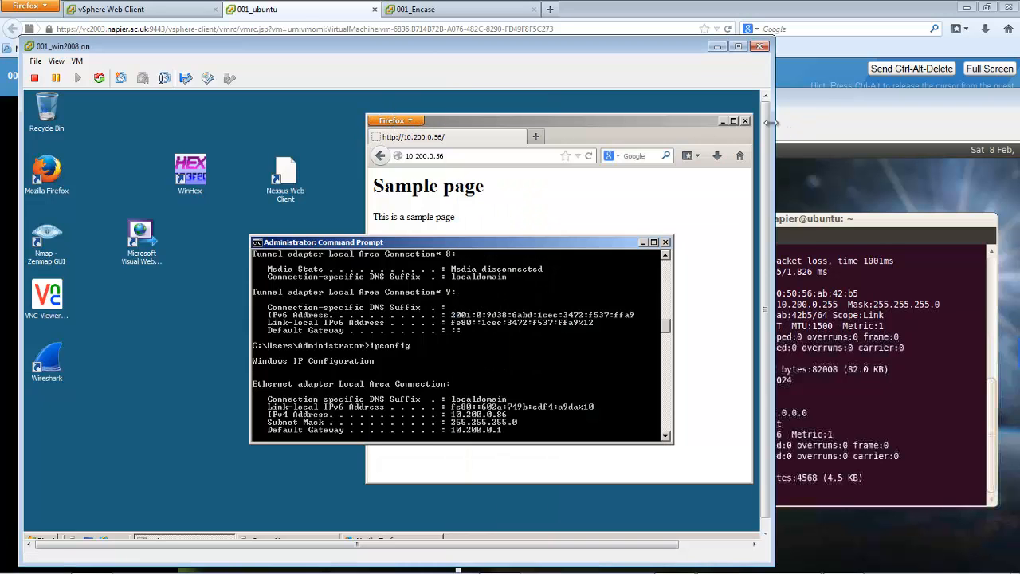
left_click(746, 121)
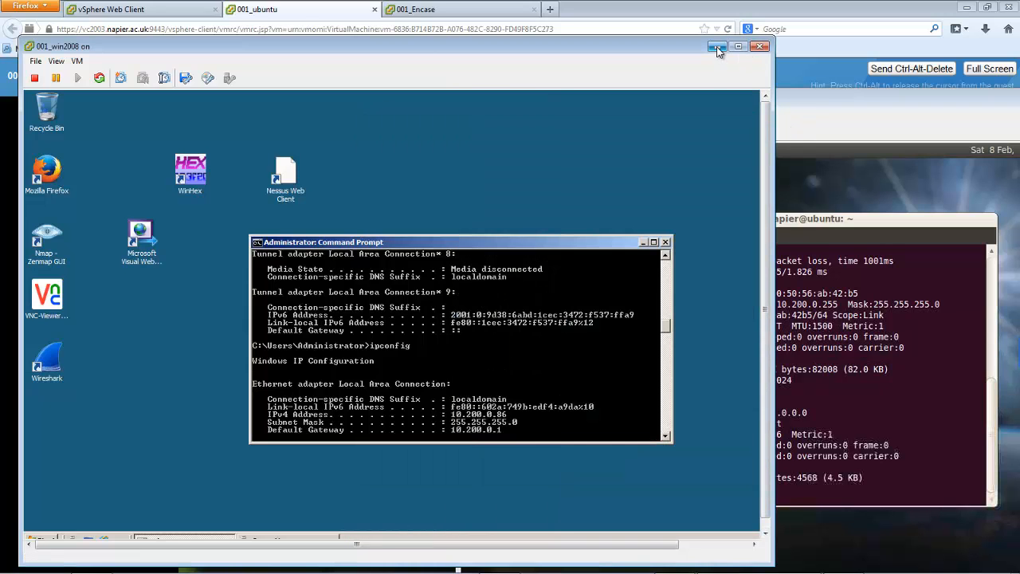
left_click(717, 47)
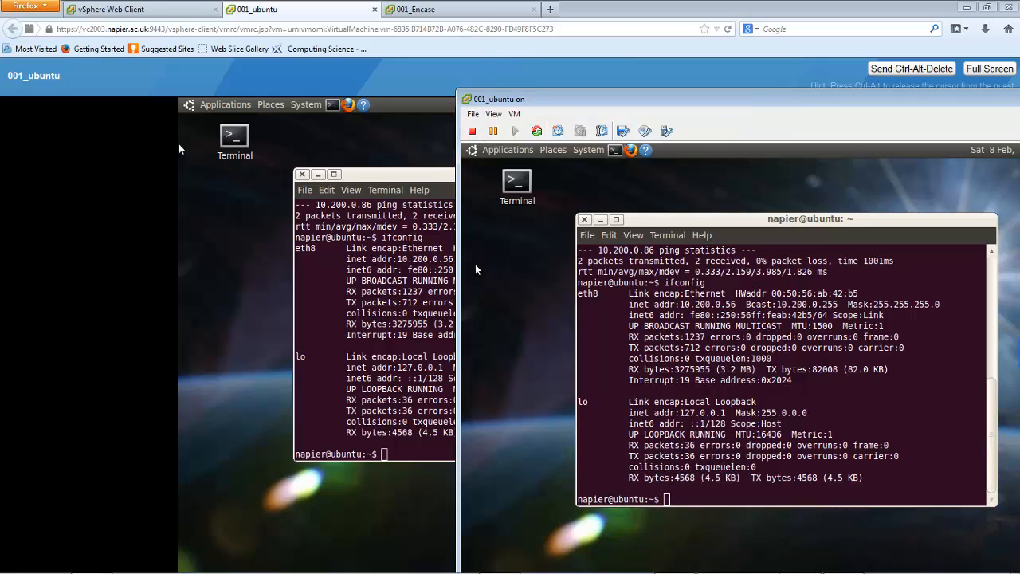
Switch to the vSphere Client window and select the Caine folder under SoC_lab in the inventory
mouse_move(508, 569)
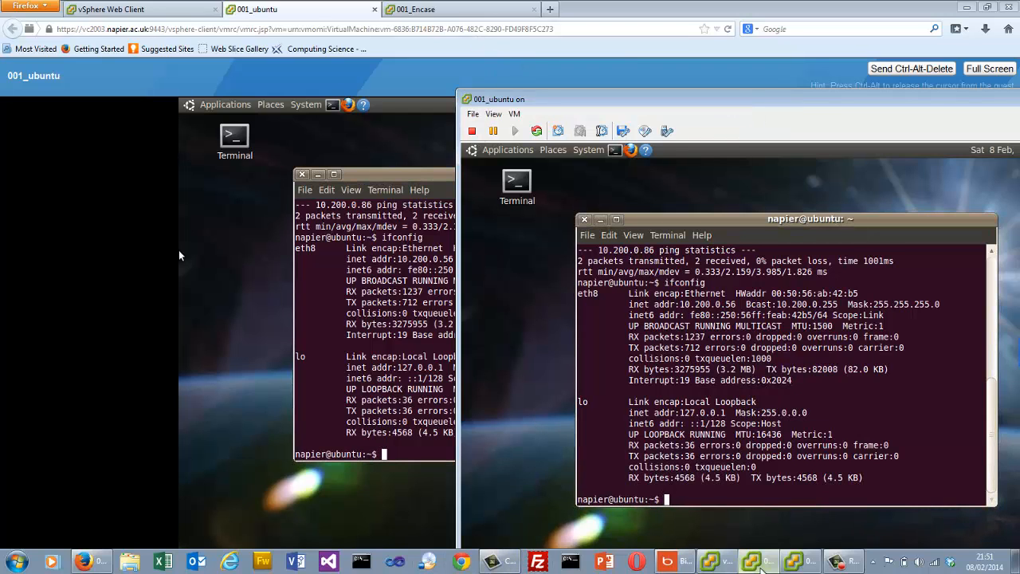
left_click(757, 563)
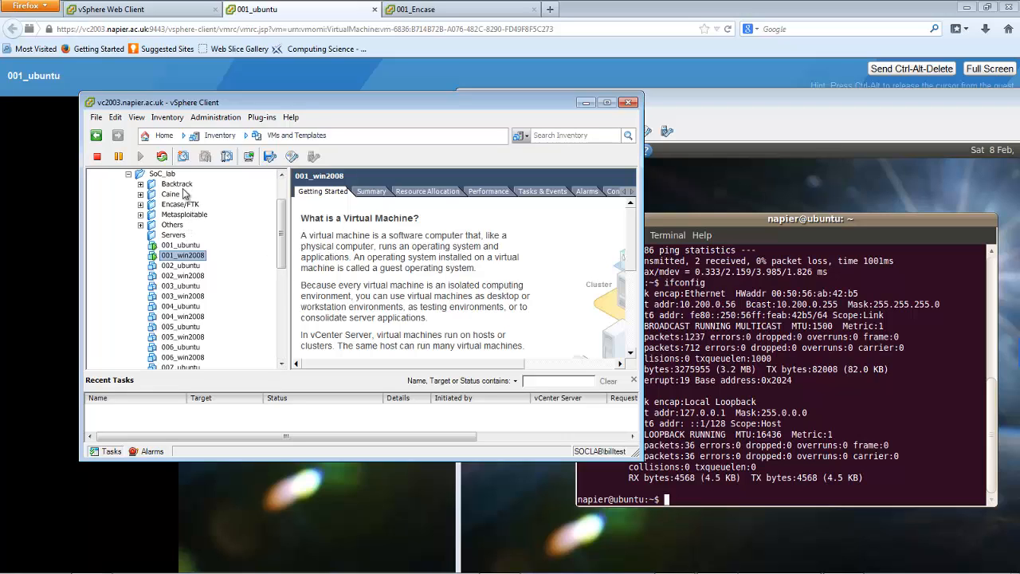
left_click(170, 194)
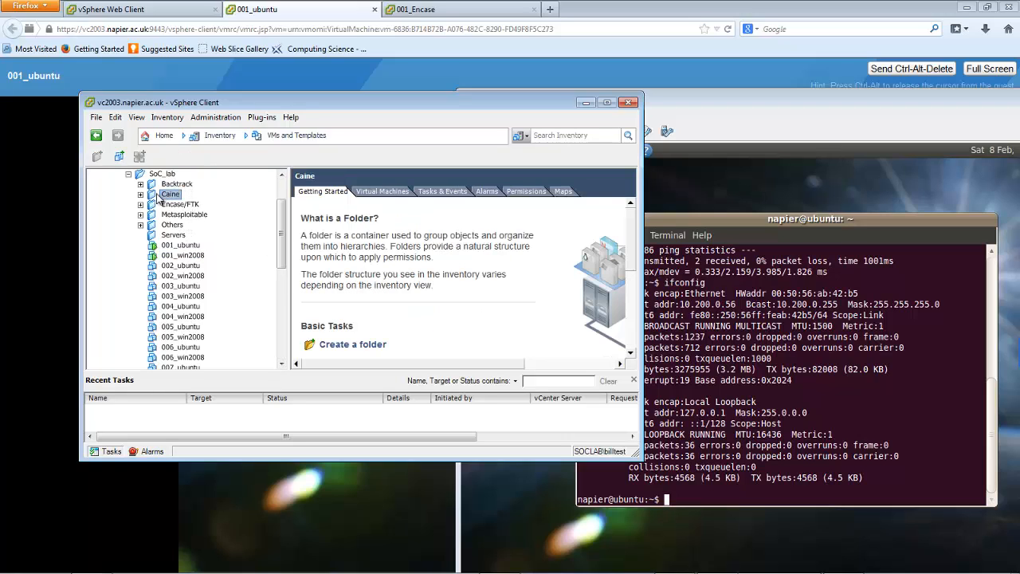
Open the console of the 001_Caine virtual machine in the Caine folder, move its window aside and permanently dismiss the backup reminder
left_click(140, 194)
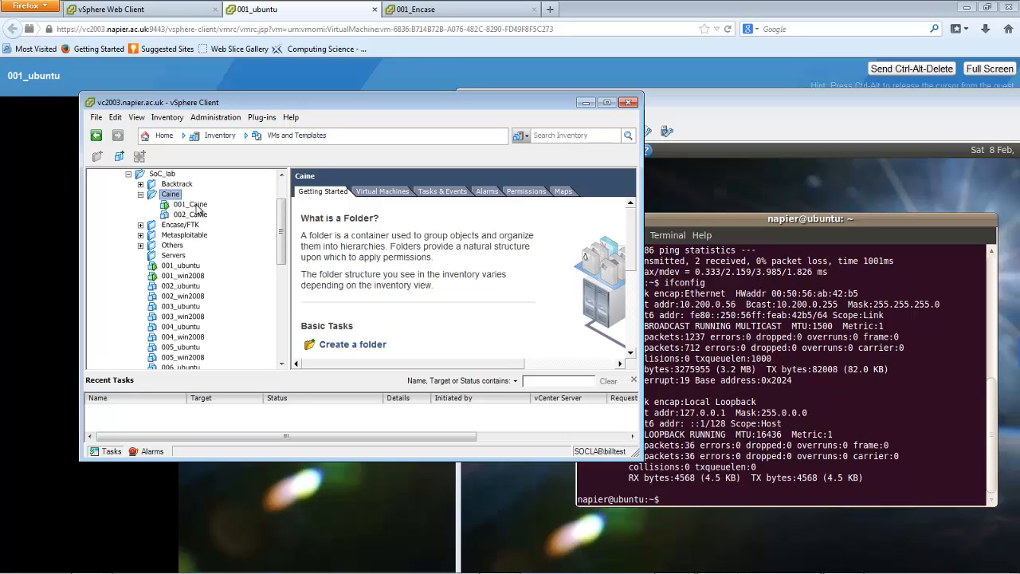
left_click(191, 204)
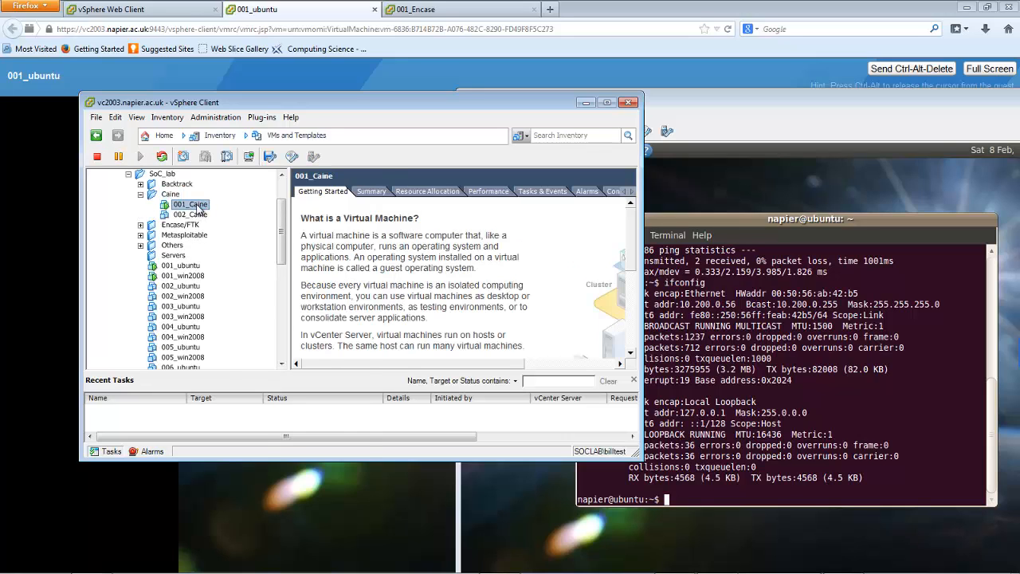
right_click(199, 208)
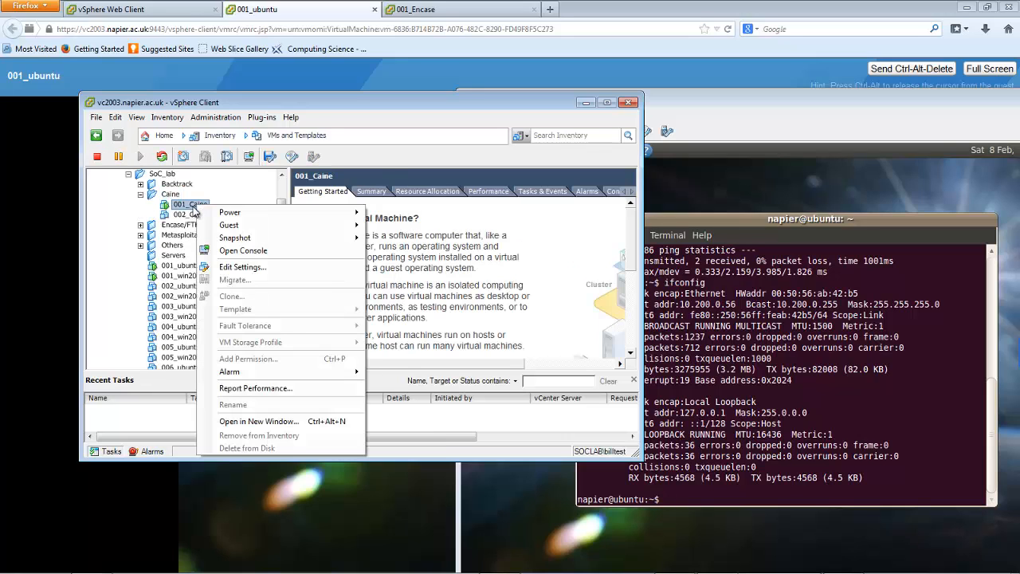
left_click(235, 250)
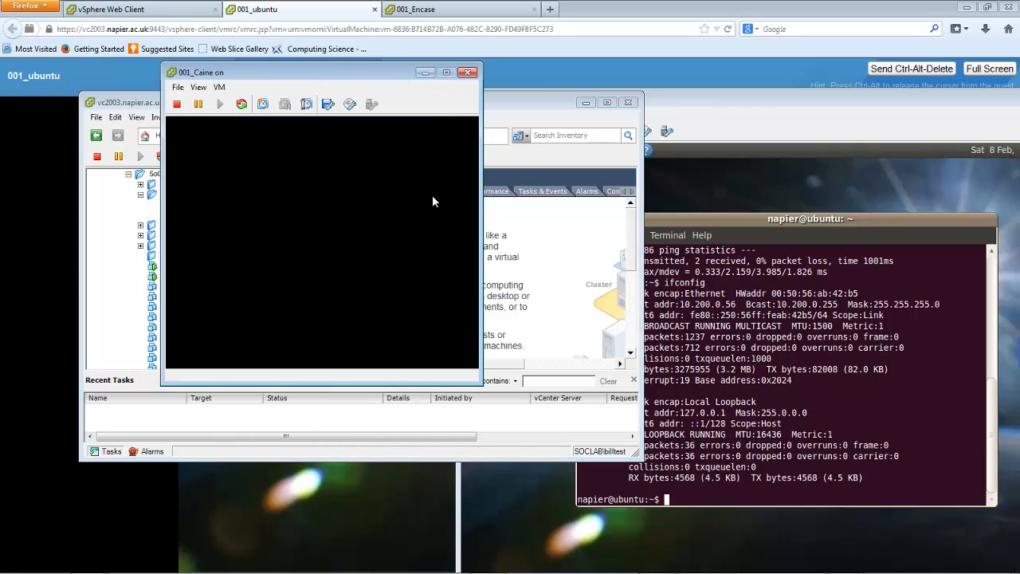
left_click_drag(385, 78, 609, 139)
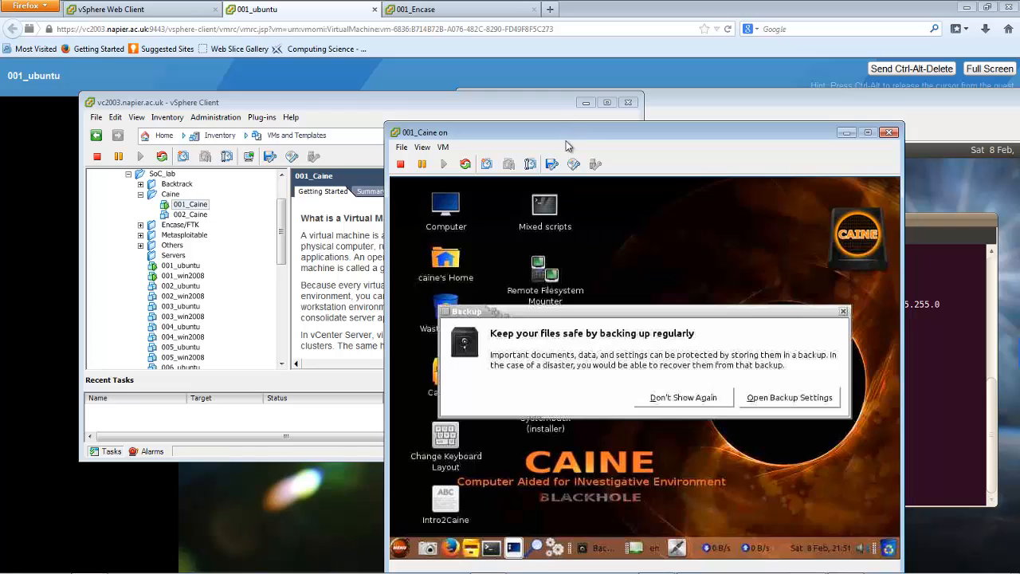
left_click(689, 401)
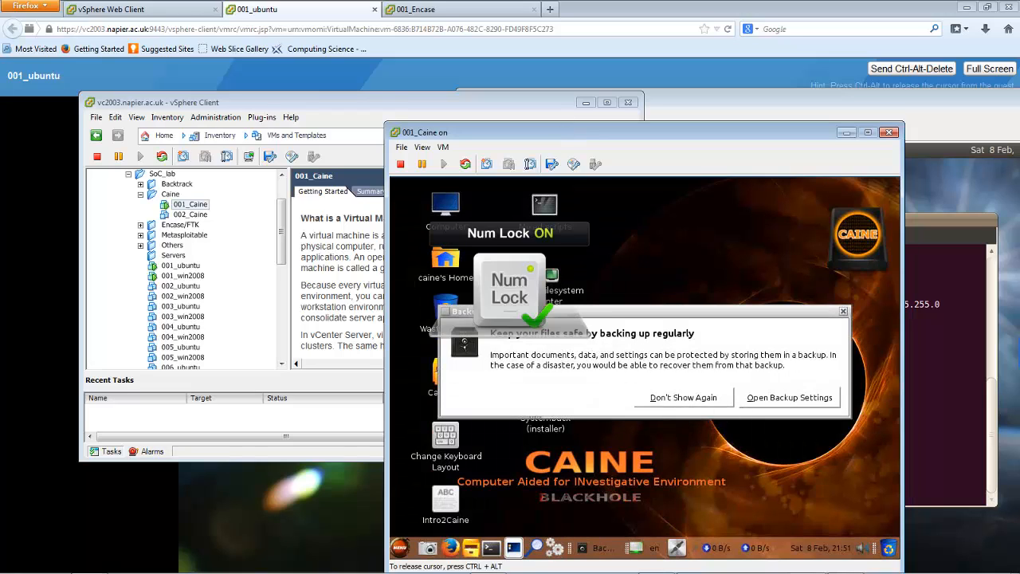
left_click(700, 398)
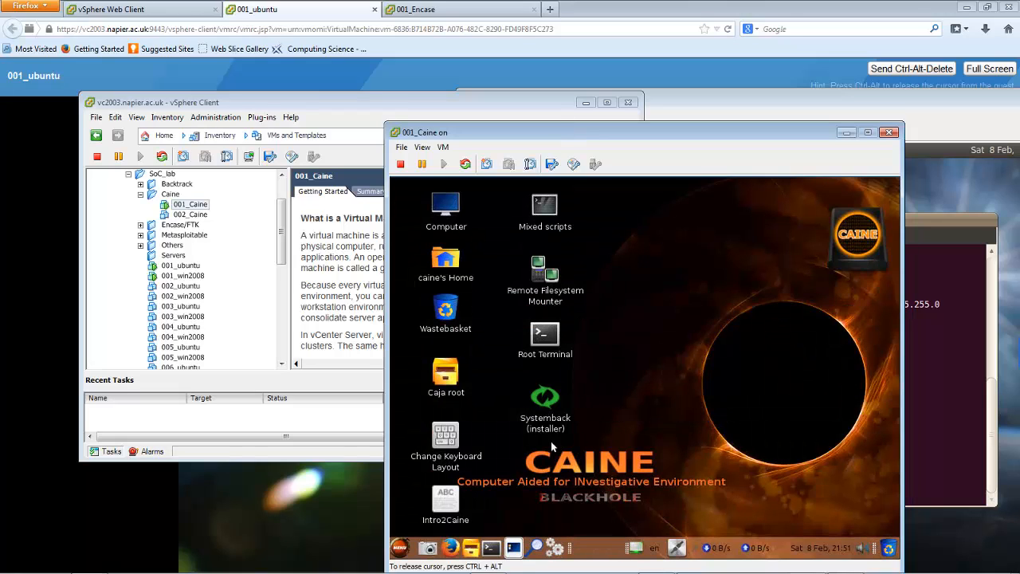
left_click(399, 549)
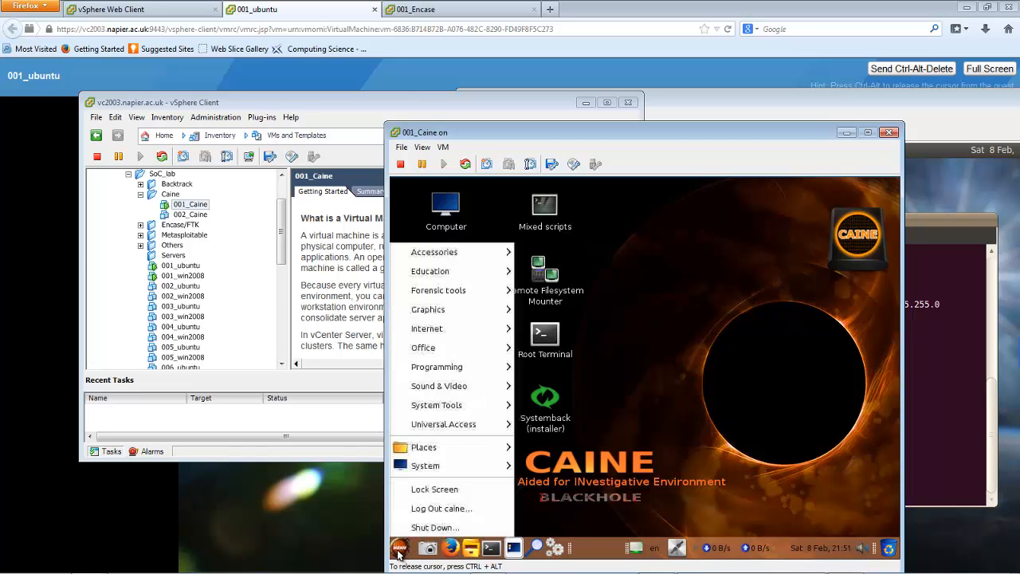
left_click(606, 383)
key("ctrl+alt")
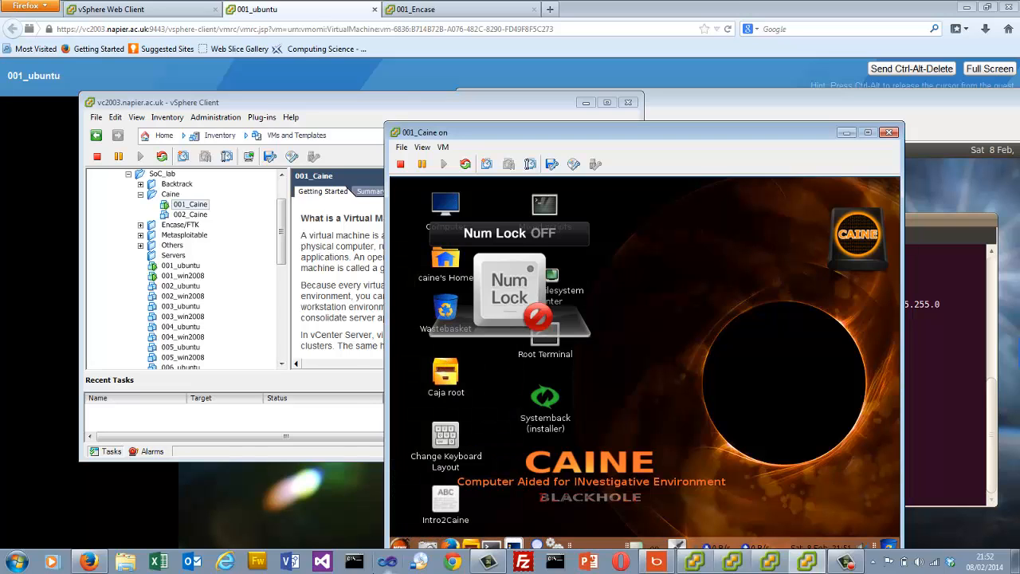
Launch Wireshark from Caine's network forensics tools and start a live capture on the eth0 interface
left_click(393, 547)
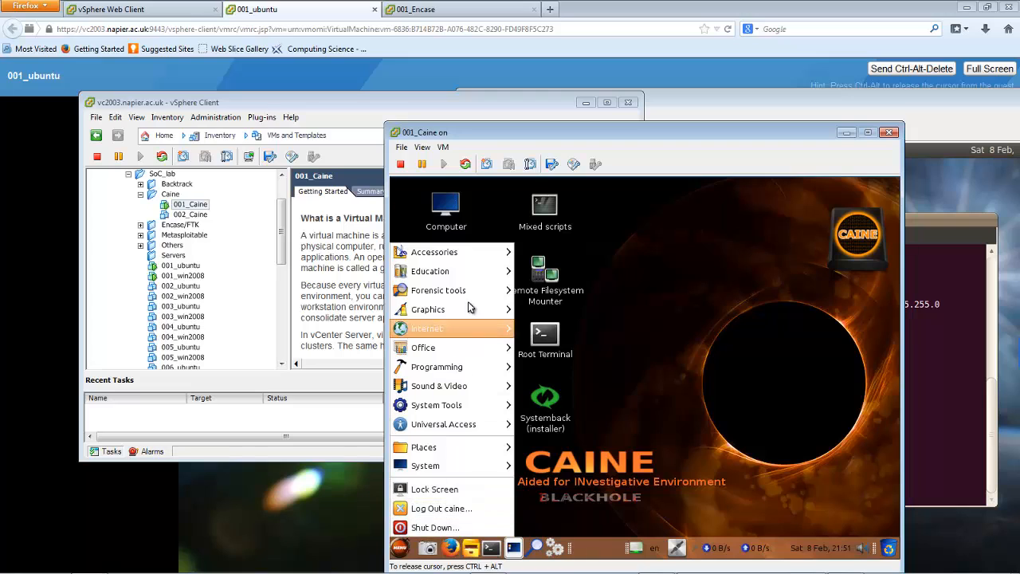
mouse_move(473, 291)
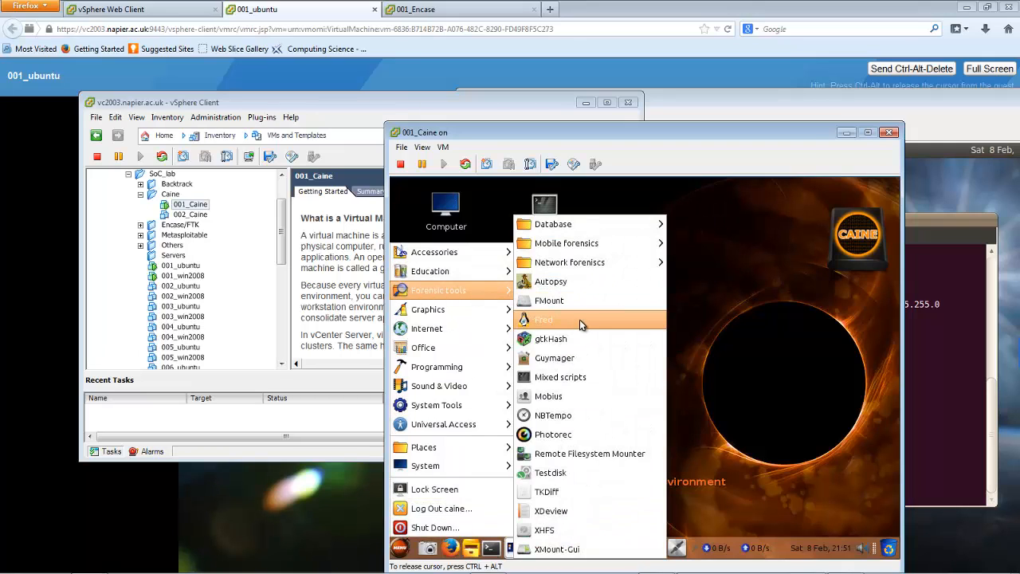
mouse_move(587, 243)
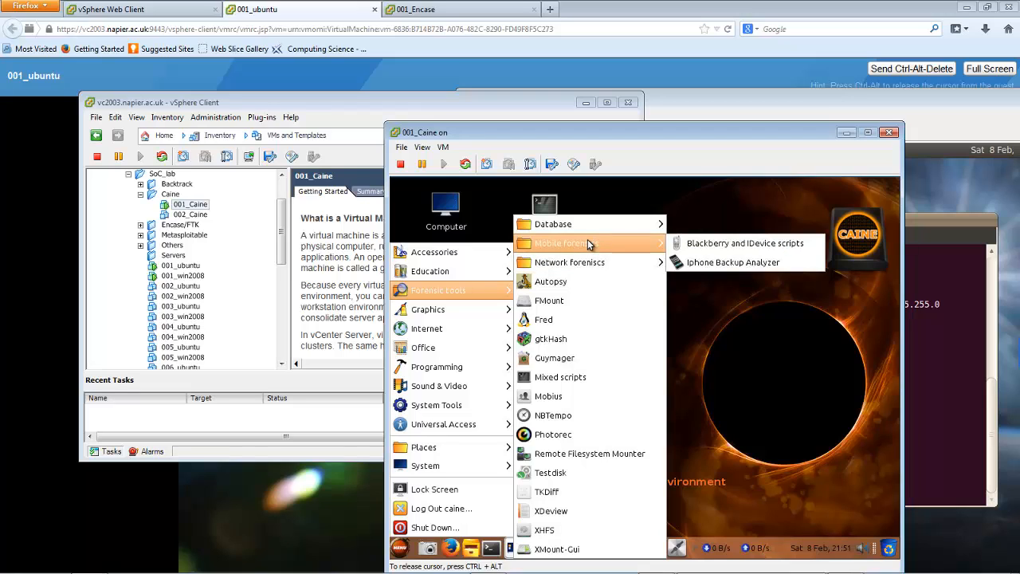
mouse_move(596, 265)
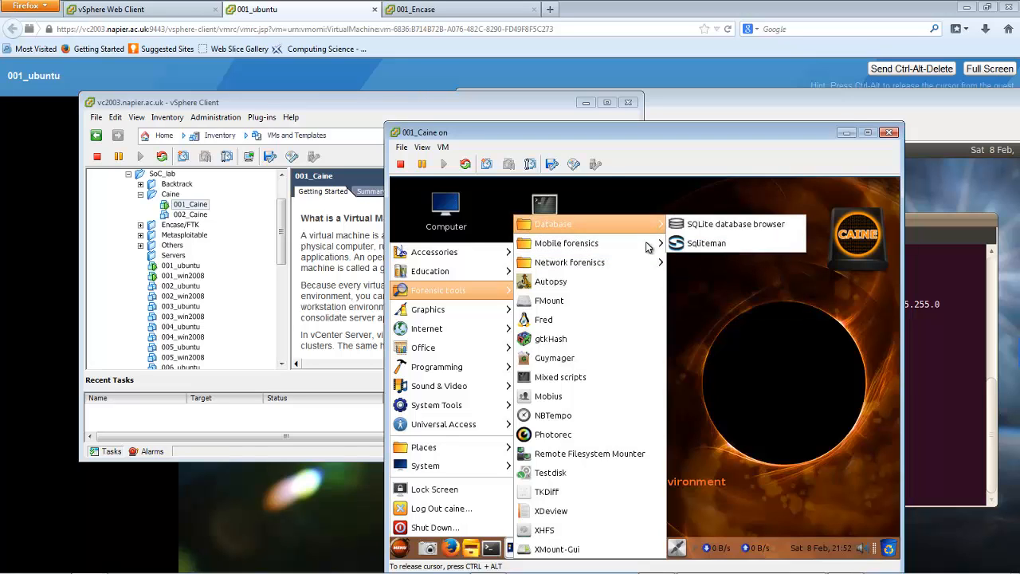
mouse_move(641, 265)
left_click(690, 281)
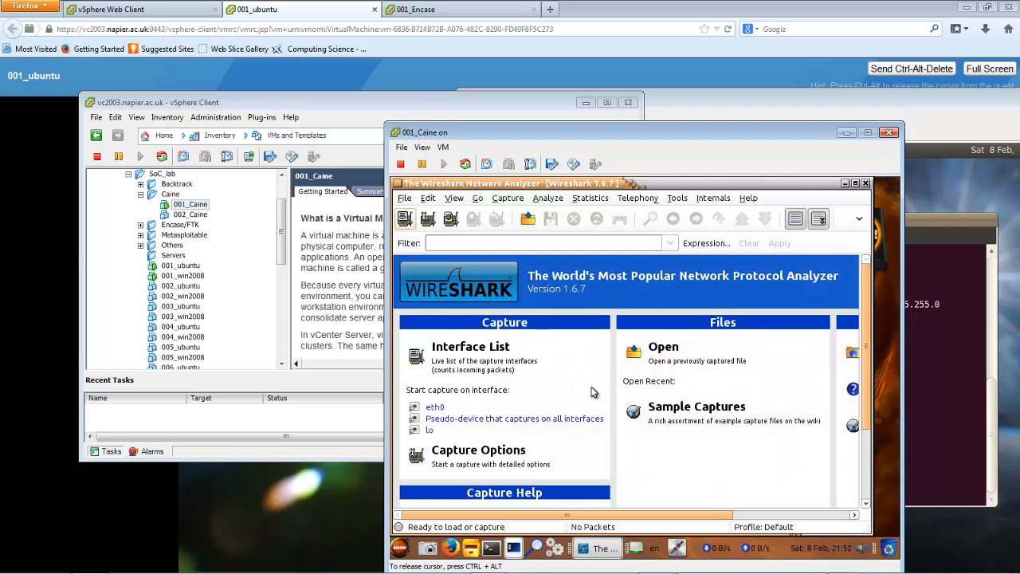
left_click(433, 406)
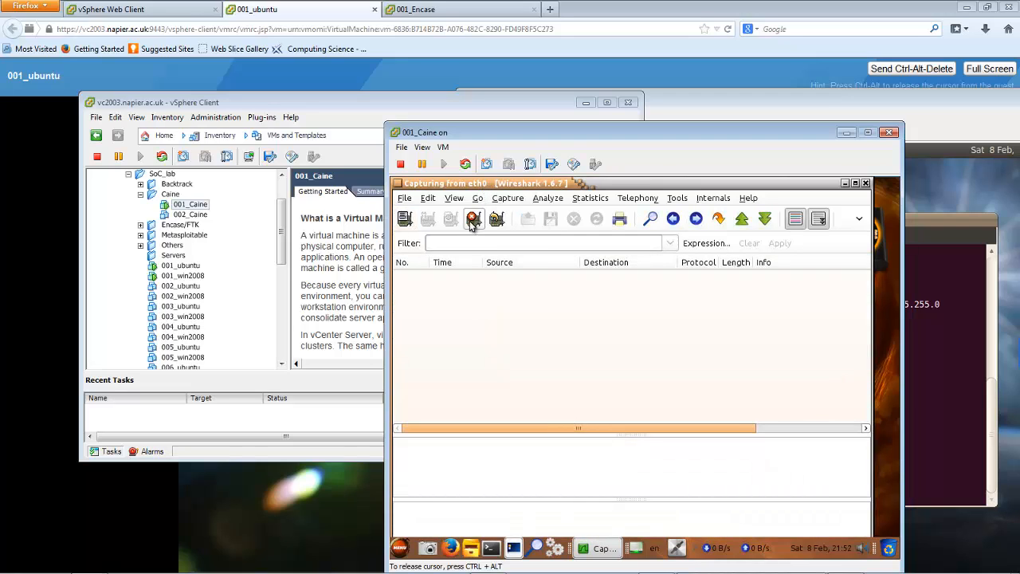
Move the Wireshark capture window aside to uncover the icons on the Caine desktop
key("Num_Lock")
key("Num_Lock")
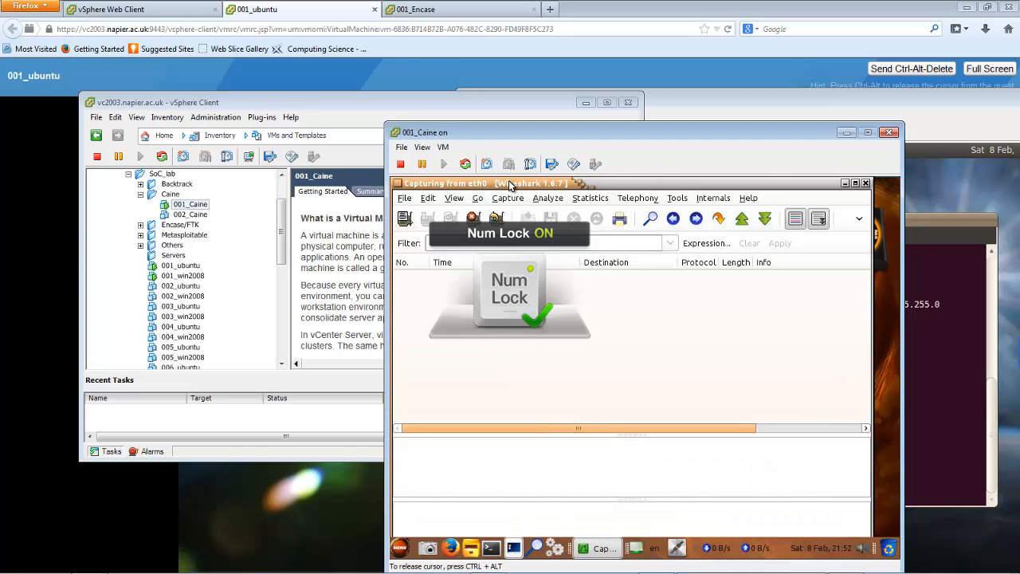
key("Num_Lock")
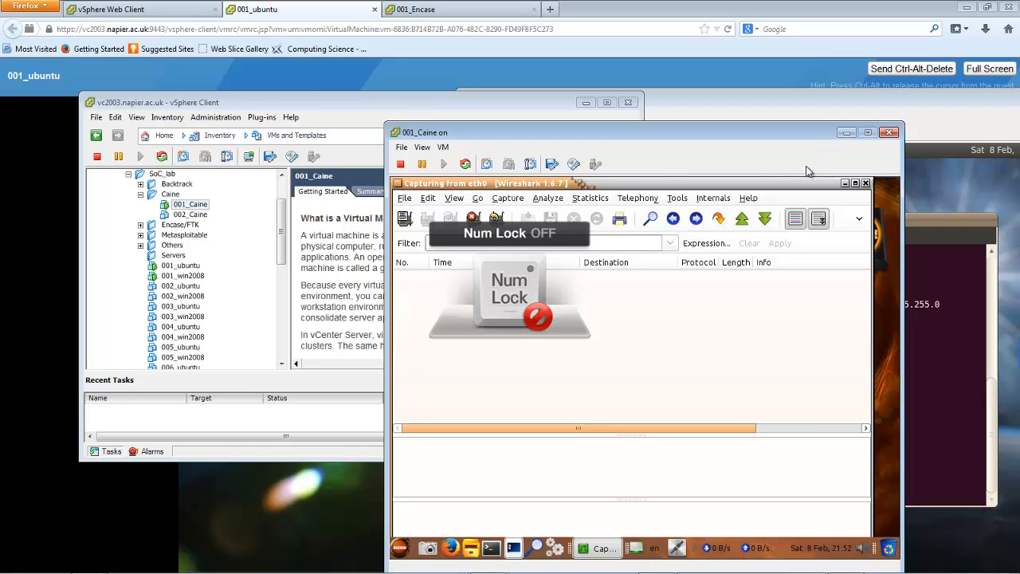
key("Num_Lock")
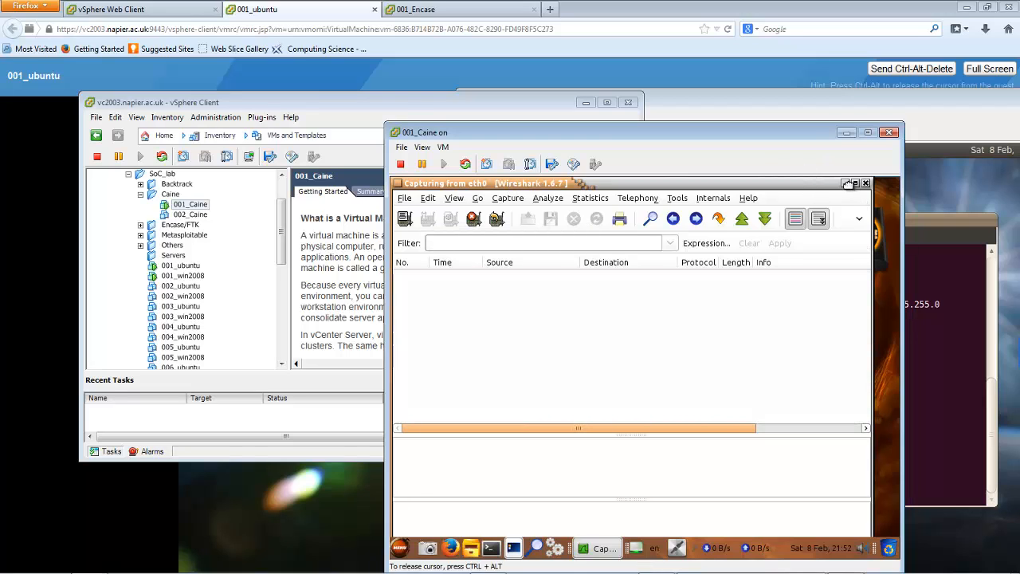
left_click_drag(839, 184, 864, 230)
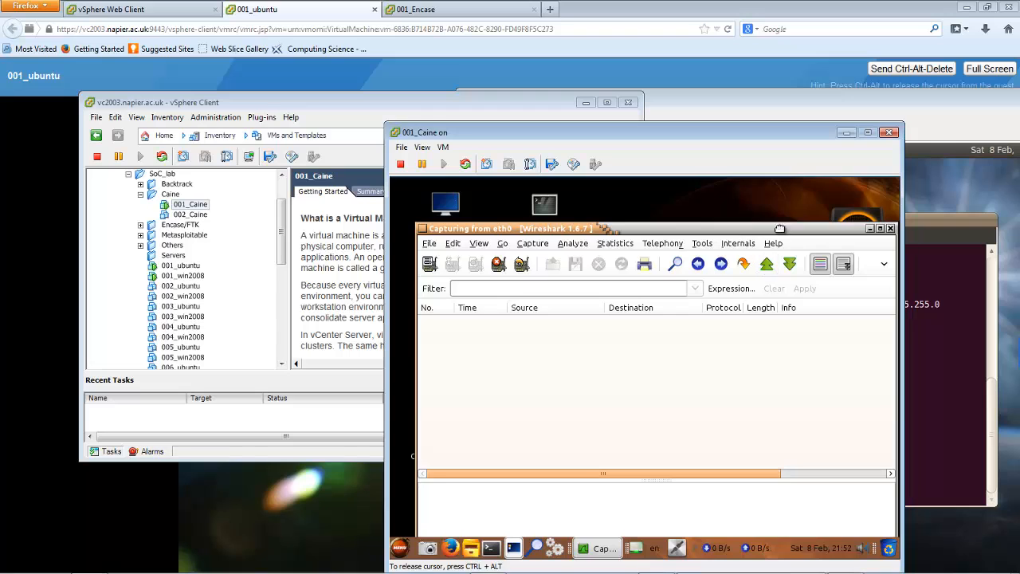
left_click_drag(781, 228, 890, 204)
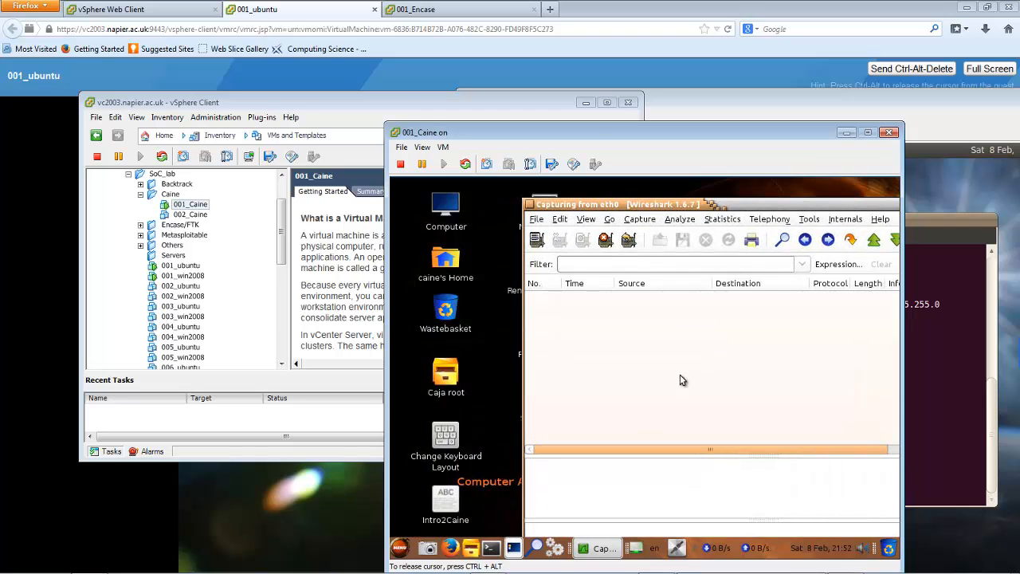
Open Firefox in the Caine machine to generate traffic, restore its window to a smaller size and bring the Wireshark capture to the front
key("ctrl+alt")
mouse_move(257, 571)
left_click(408, 530)
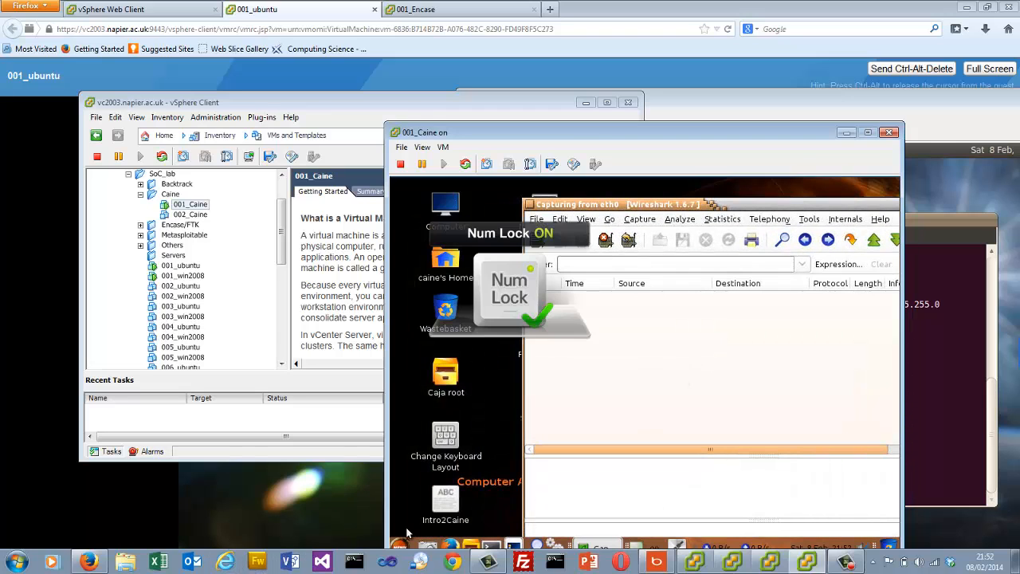
left_click(451, 547)
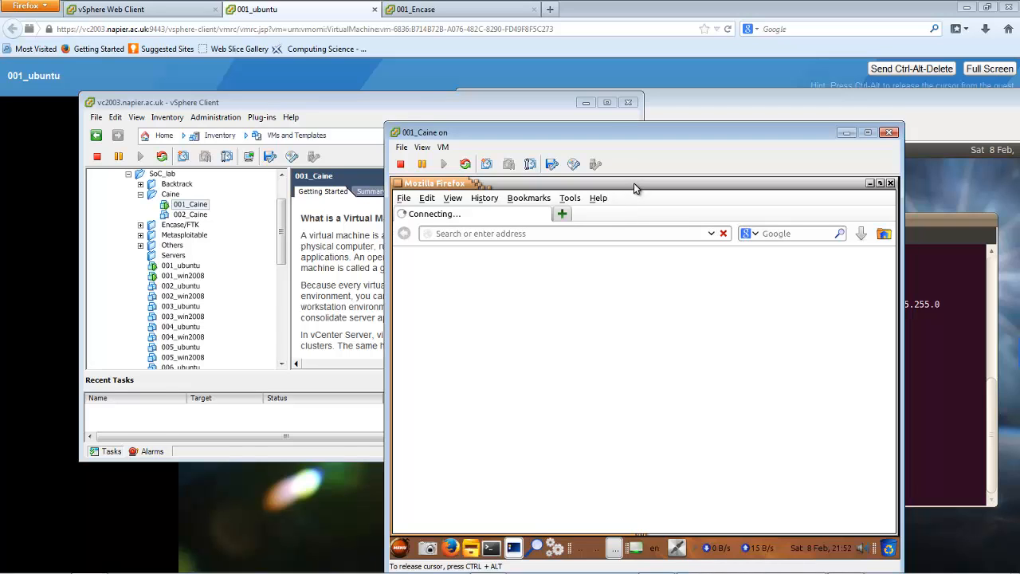
left_click(880, 183)
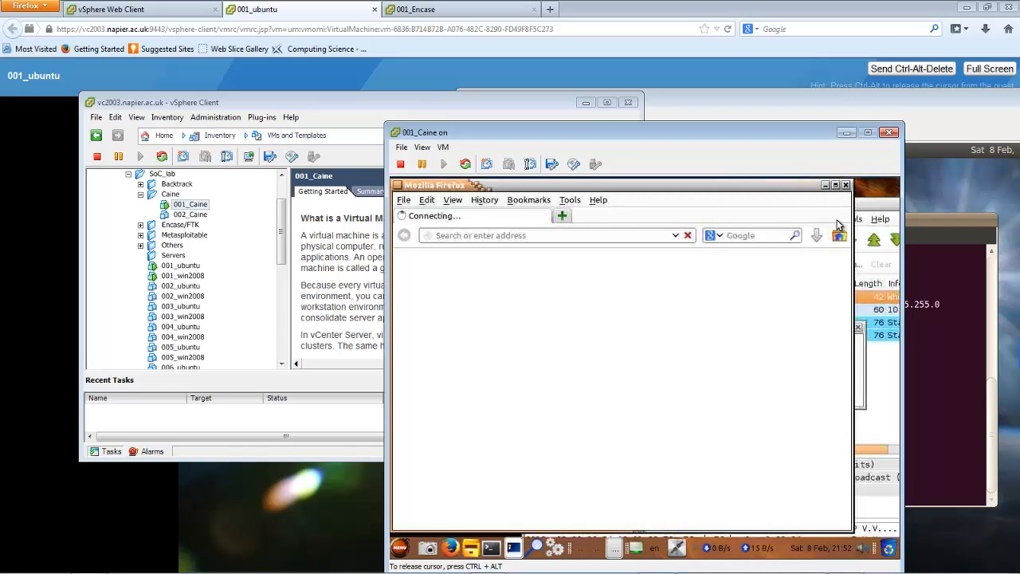
left_click(870, 212)
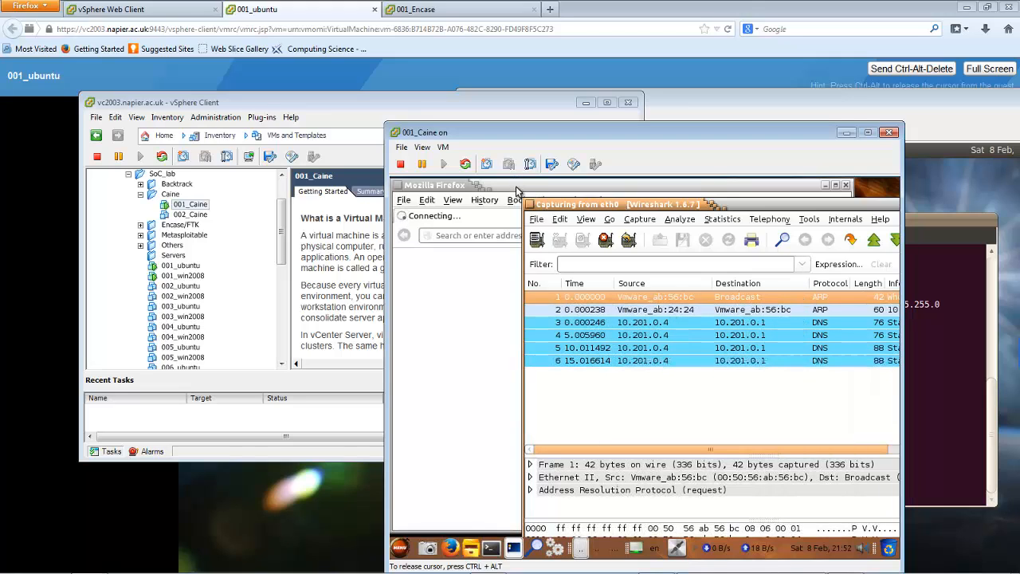
Examine DNS packet 3 by enlarging the packet details and expanding its Domain Name System query and Flags
left_click(614, 324)
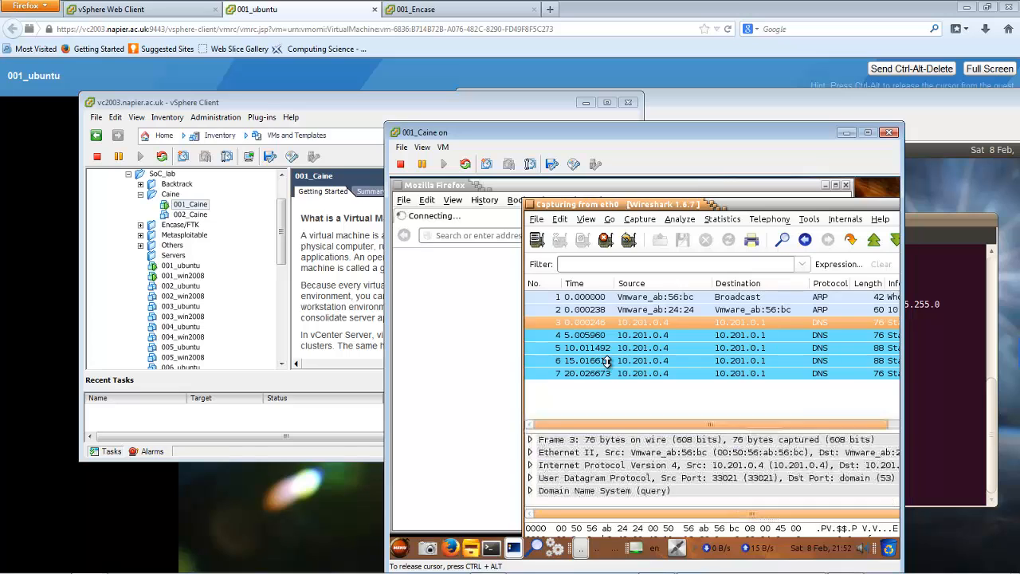
left_click_drag(607, 450, 607, 357)
left_click(530, 421)
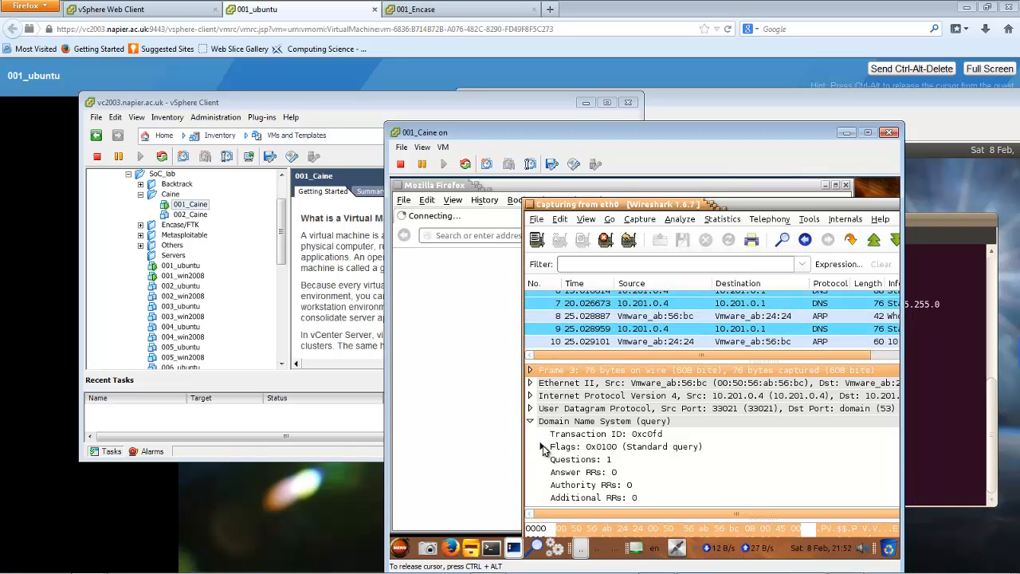
left_click(542, 447)
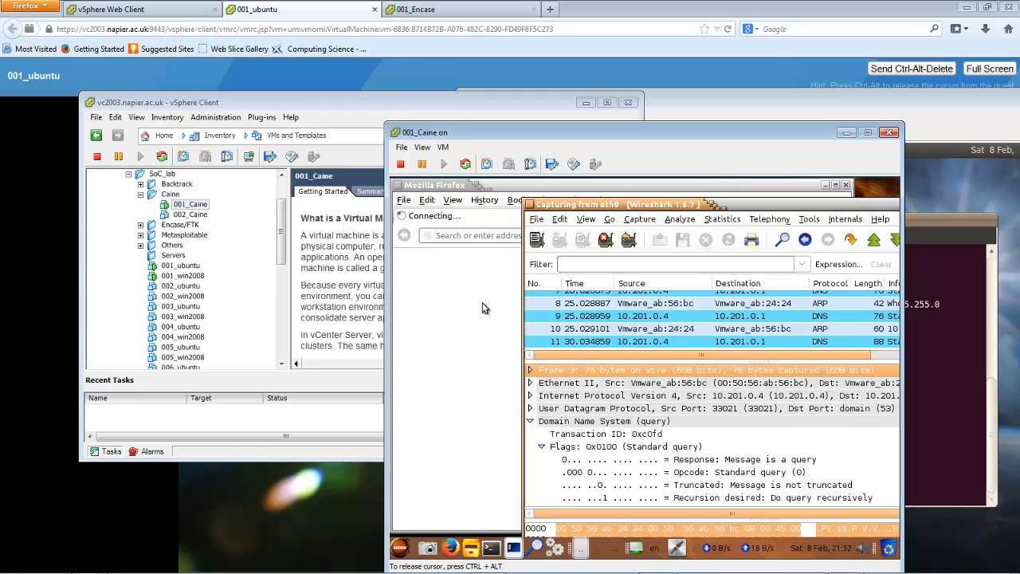
Close Firefox in the Caine machine, dismiss the Close Firefox dialog and release the cursor from the console
left_click(502, 292)
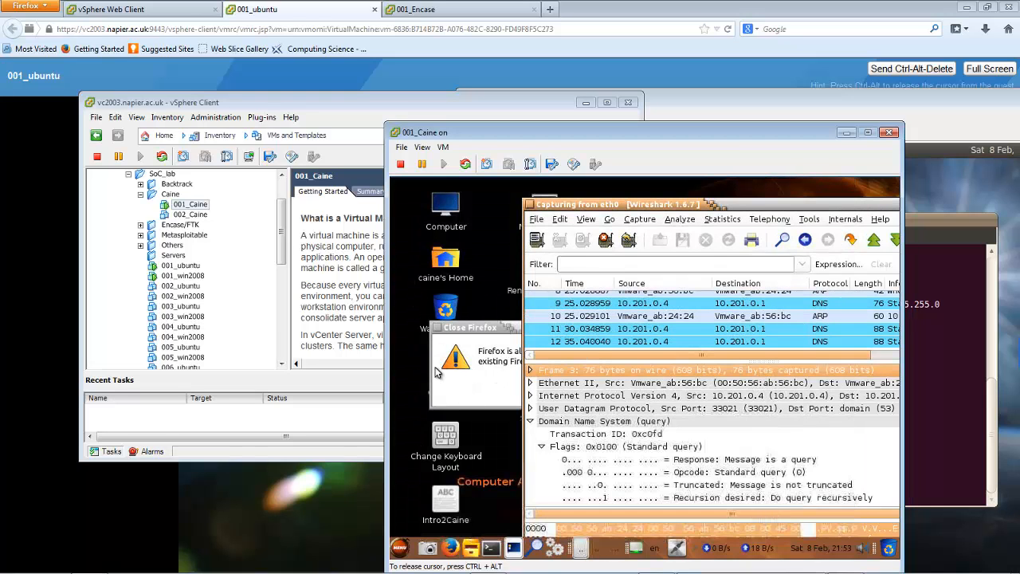
left_click(478, 328)
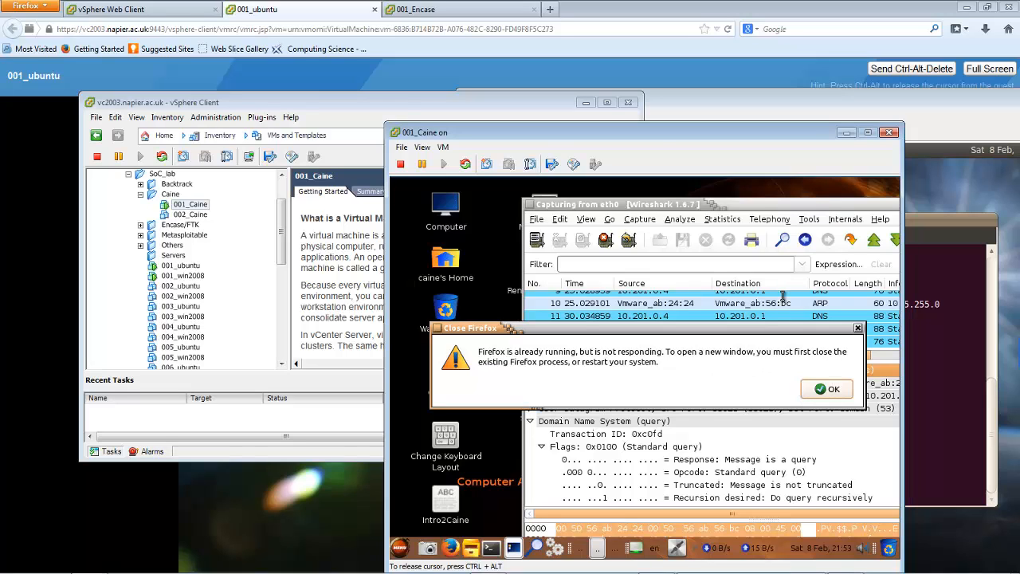
key("ctrl+alt")
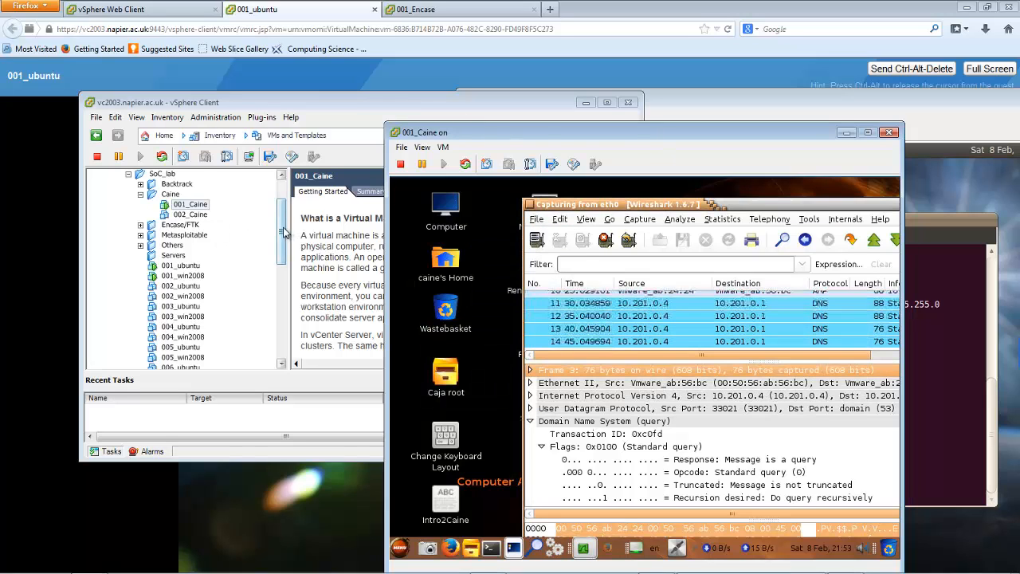
left_click_drag(283, 228, 261, 372)
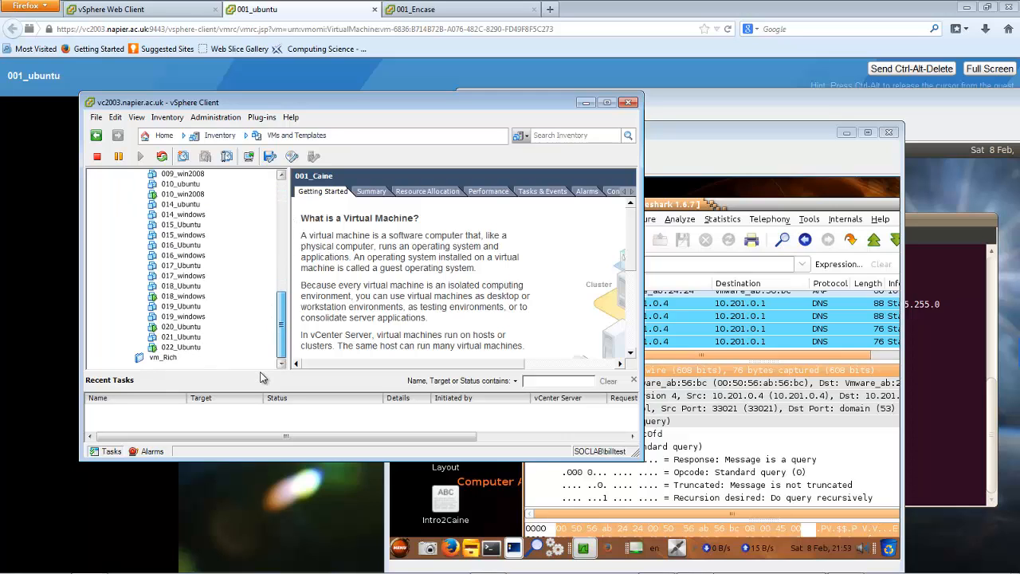
left_click_drag(273, 321, 280, 197)
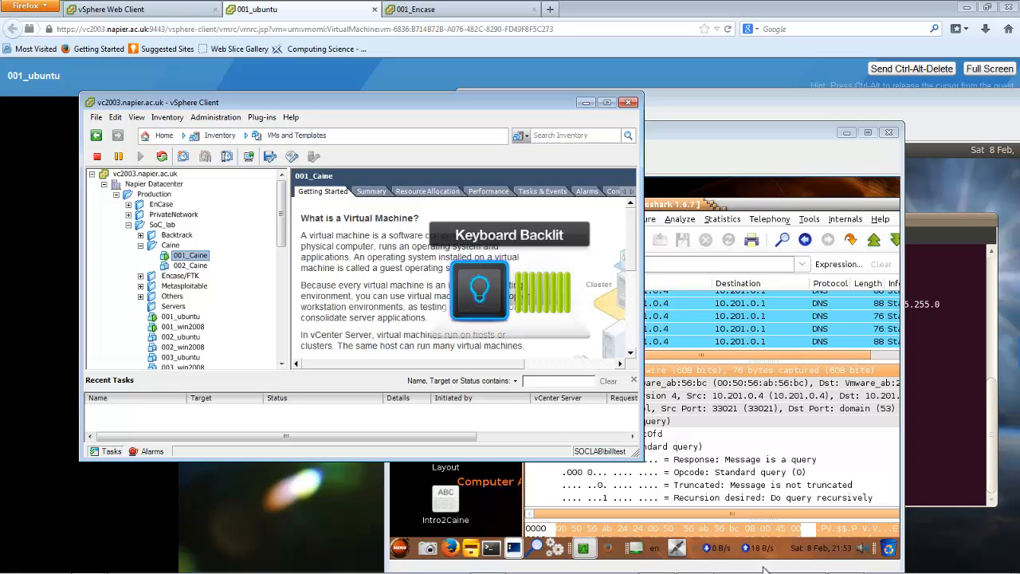
mouse_move(765, 572)
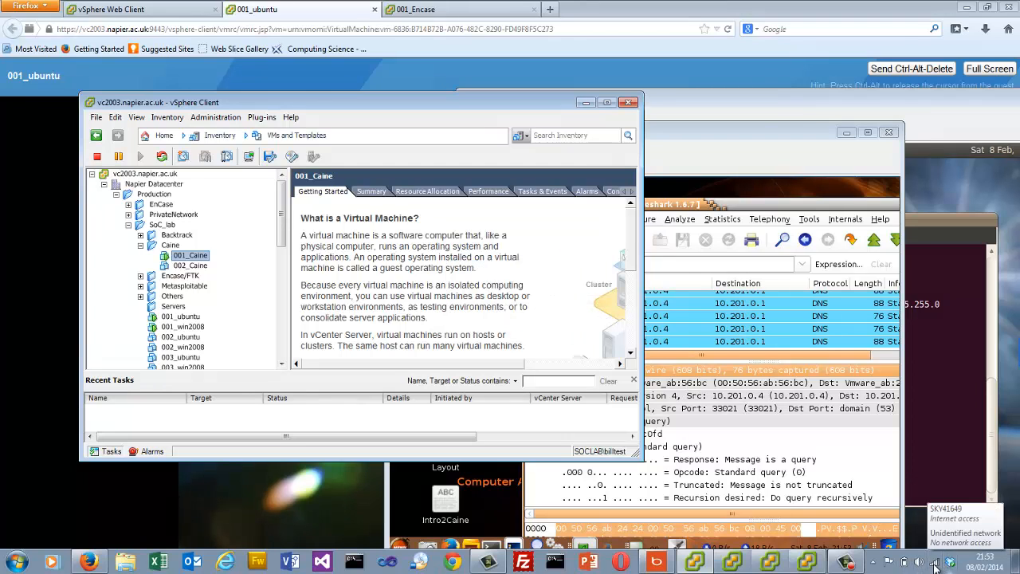
left_click(857, 562)
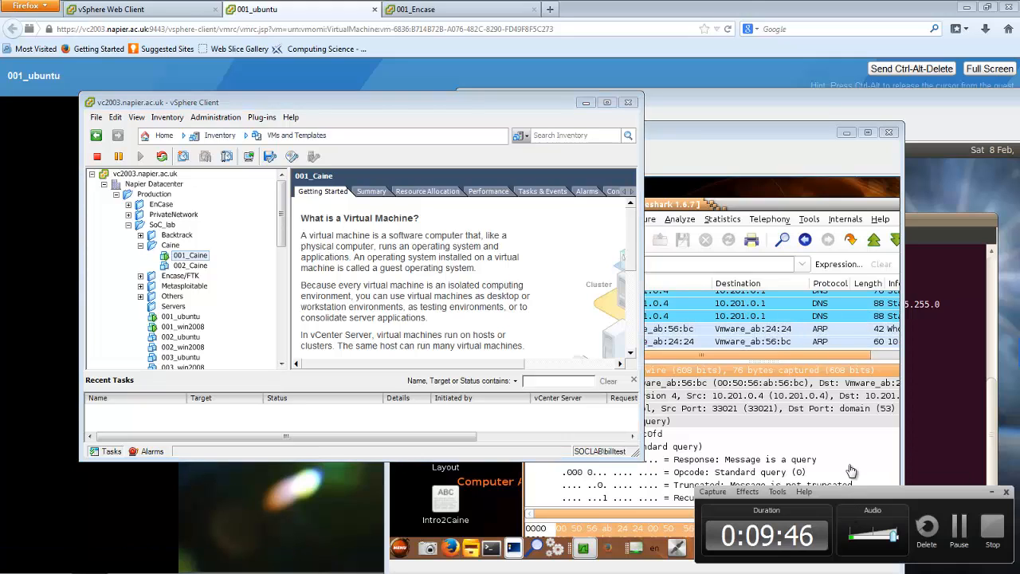